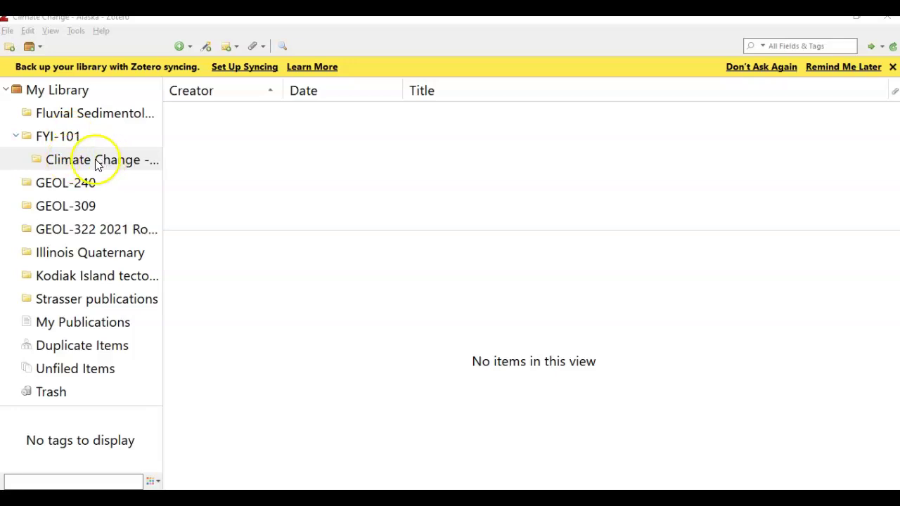
Check which collection commands are offered for FYI-101 and My Library, and leave the FYI-101 collection selected.
{"action": "right_click", "coordinate": [64, 142]}
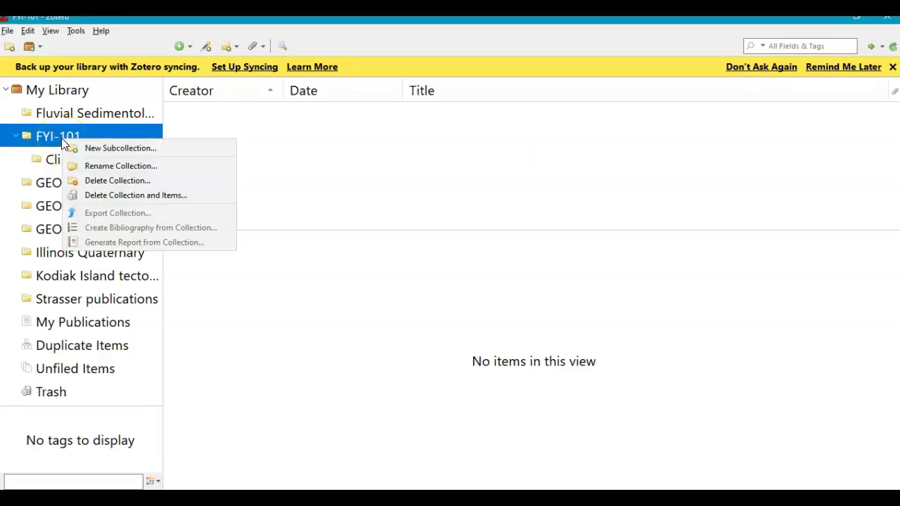
{"action": "left_click", "coordinate": [51, 91]}
{"action": "right_click", "coordinate": [48, 95]}
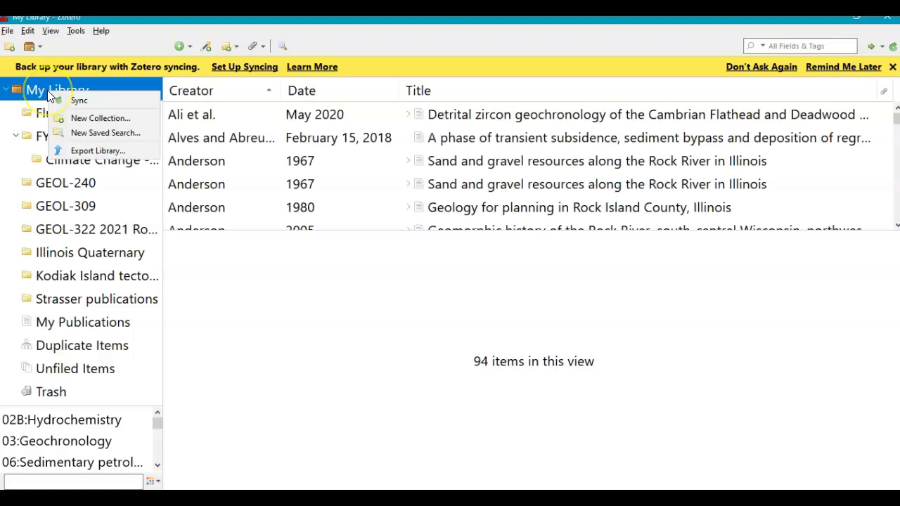
{"action": "right_click", "coordinate": [26, 89]}
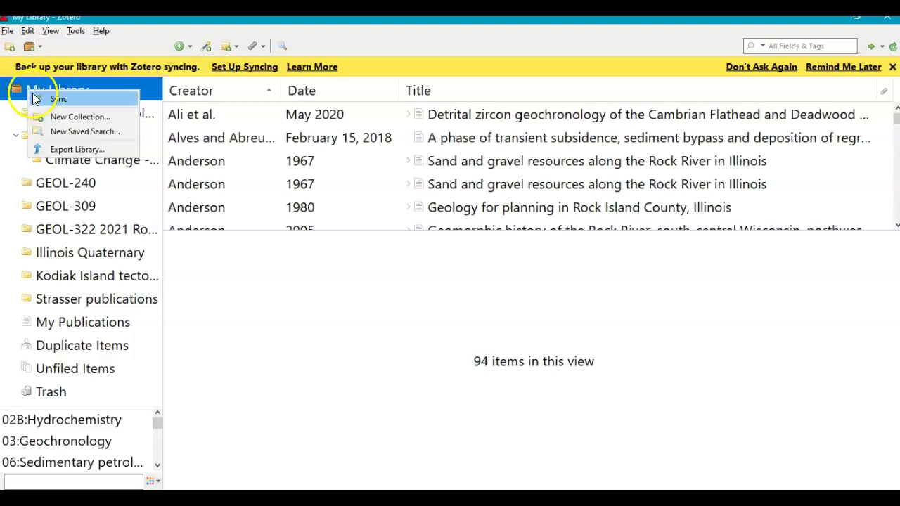
{"action": "left_click", "coordinate": [209, 270]}
{"action": "left_click", "coordinate": [54, 138]}
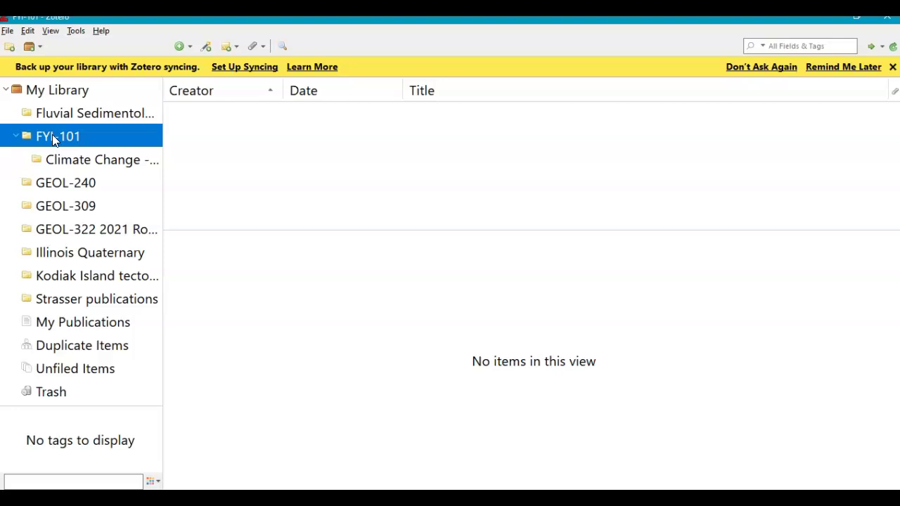
{"action": "left_click", "coordinate": [365, 155]}
Switch to the browser's EBSCOhost results and examine the listed articles for permafrost, alaska and "climate change".
{"action": "key", "text": "alt+Tab"}
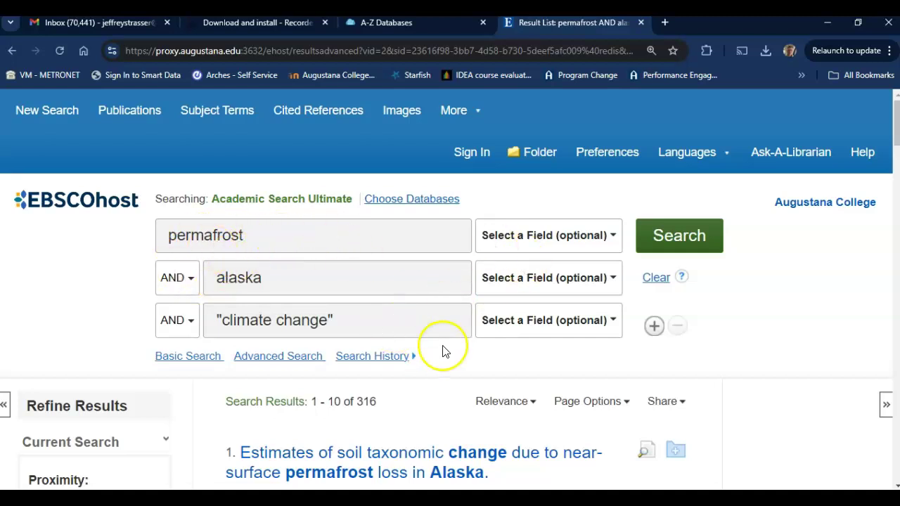
{"action": "scroll", "coordinate": [739, 317], "scroll_direction": "down", "scroll_amount": 1}
{"action": "scroll", "coordinate": [674, 371], "scroll_direction": "down", "scroll_amount": 4}
{"action": "scroll", "coordinate": [677, 371], "scroll_direction": "down", "scroll_amount": 6}
{"action": "scroll", "coordinate": [678, 372], "scroll_direction": "up", "scroll_amount": 5}
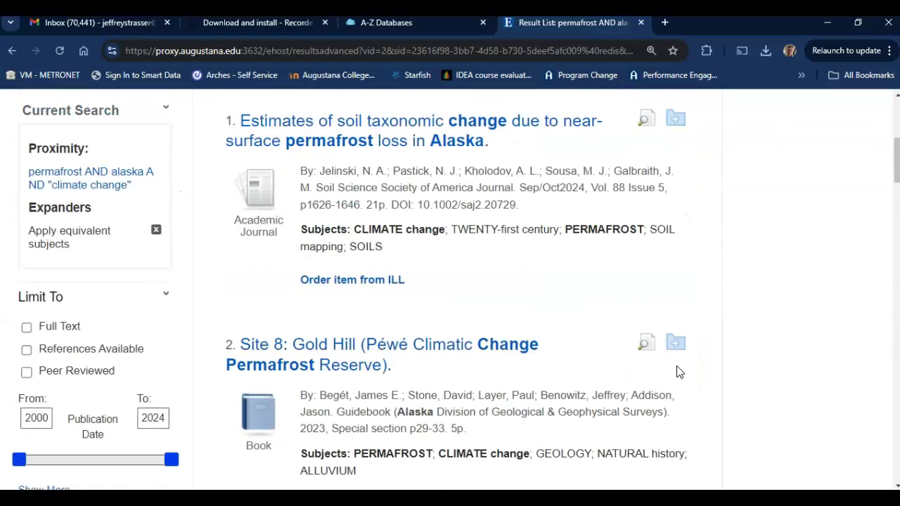
{"action": "scroll", "coordinate": [678, 372], "scroll_direction": "up", "scroll_amount": 2}
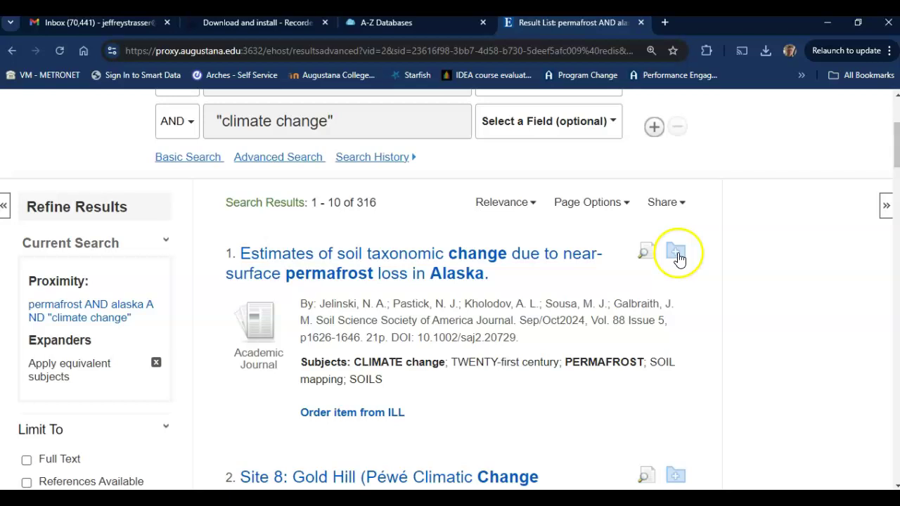
{"action": "left_click", "coordinate": [646, 254]}
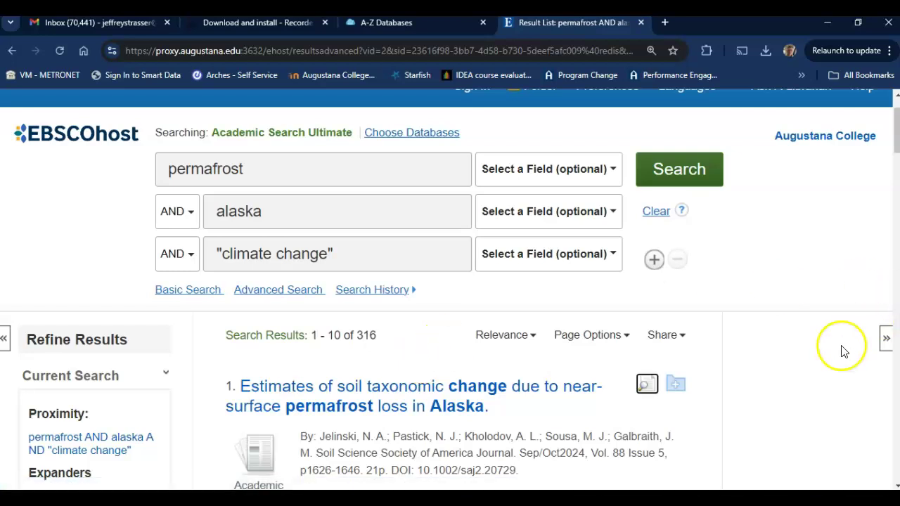
{"action": "scroll", "coordinate": [780, 360], "scroll_direction": "down", "scroll_amount": 2}
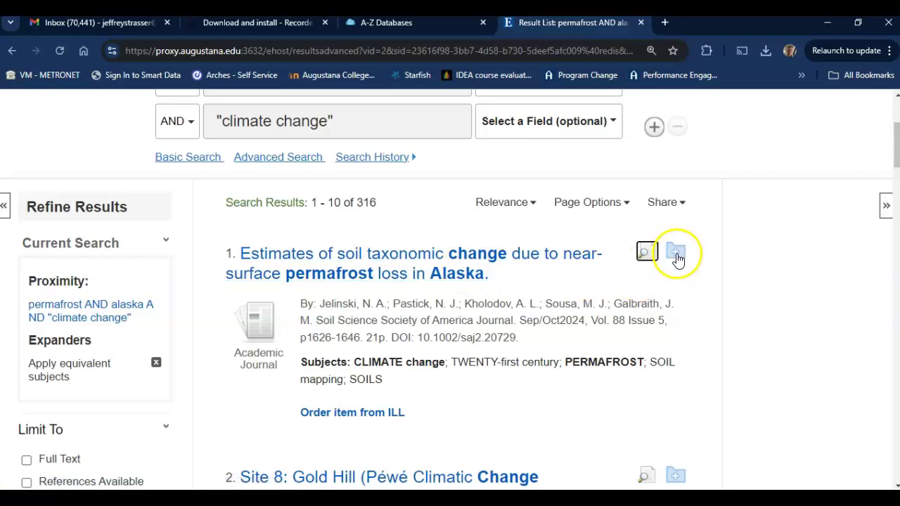
Add the first two search results, on soil taxonomic change and Site 8: Gold Hill, to the folder.
{"action": "left_click", "coordinate": [676, 254]}
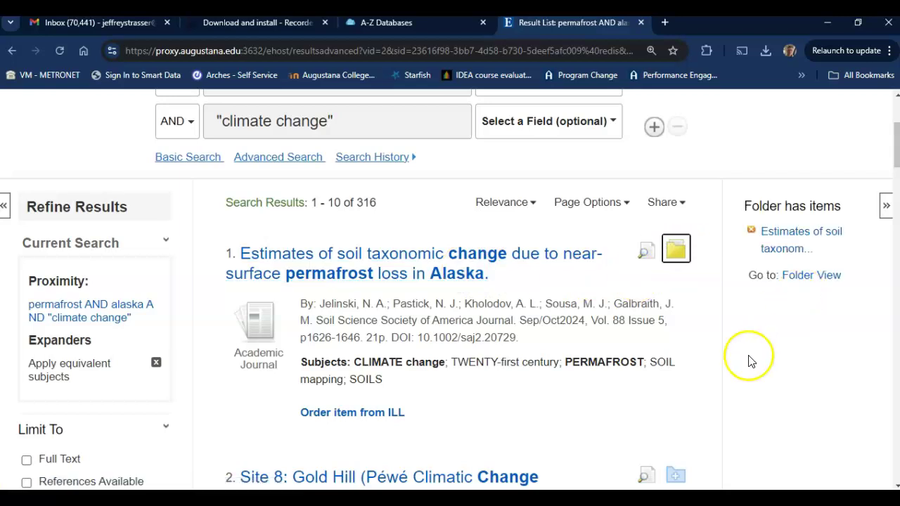
{"action": "scroll", "coordinate": [573, 345], "scroll_direction": "down", "scroll_amount": 2}
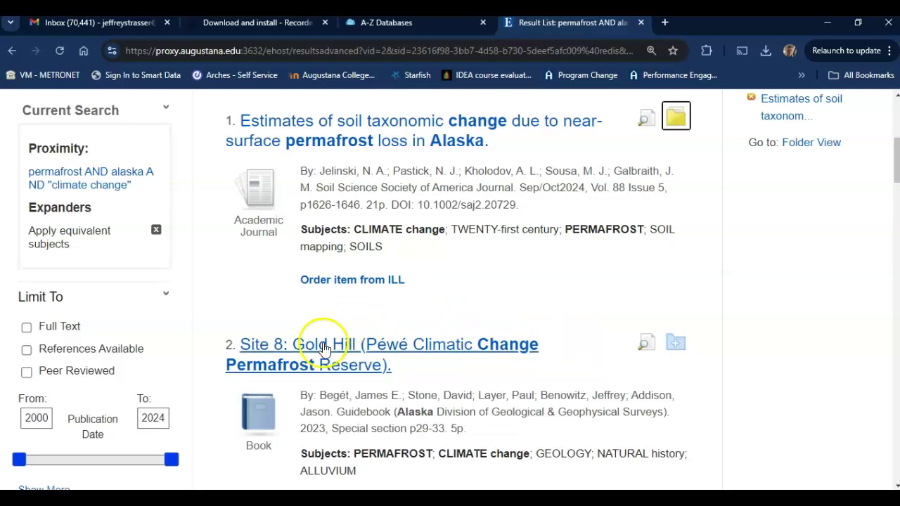
{"action": "scroll", "coordinate": [323, 349], "scroll_direction": "down", "scroll_amount": 1}
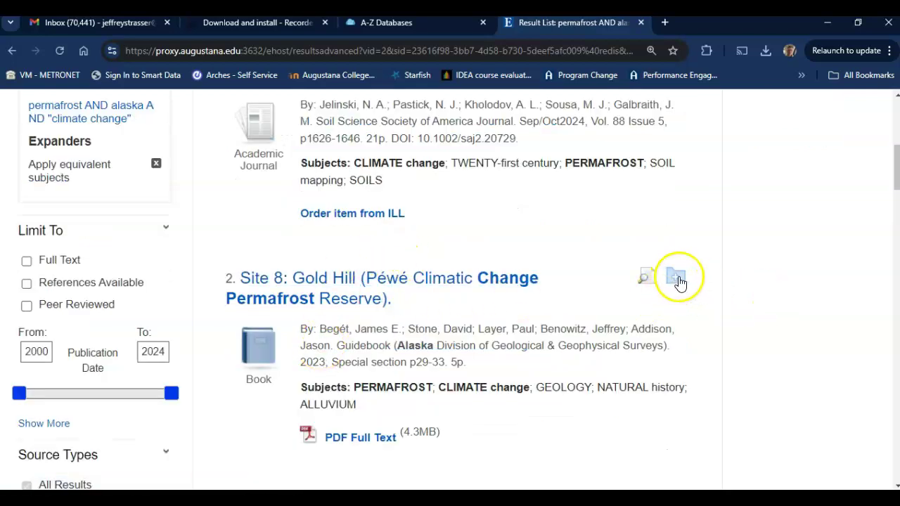
{"action": "left_click", "coordinate": [676, 282]}
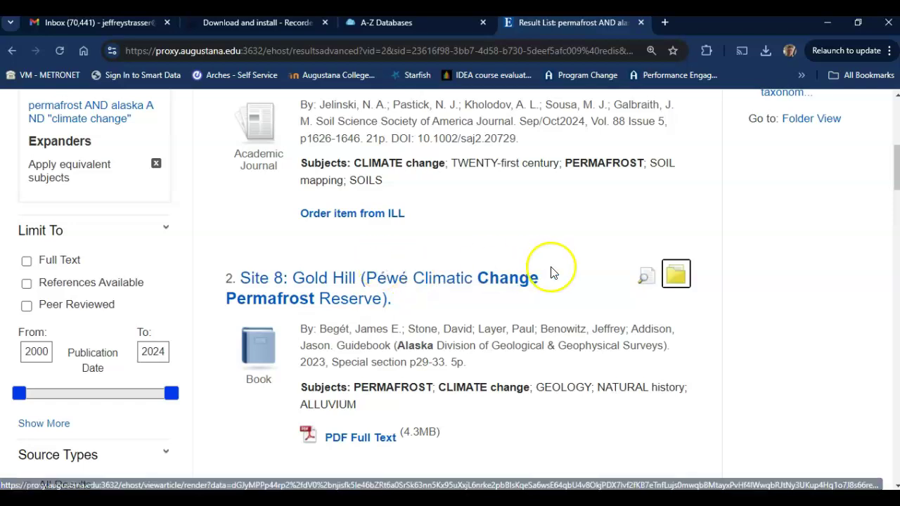
Add results 3 and 4, on soil respiration radiocarbon and permafrost variability in the Russian Arctic, to the folder.
{"action": "scroll", "coordinate": [550, 319], "scroll_direction": "down", "scroll_amount": 1}
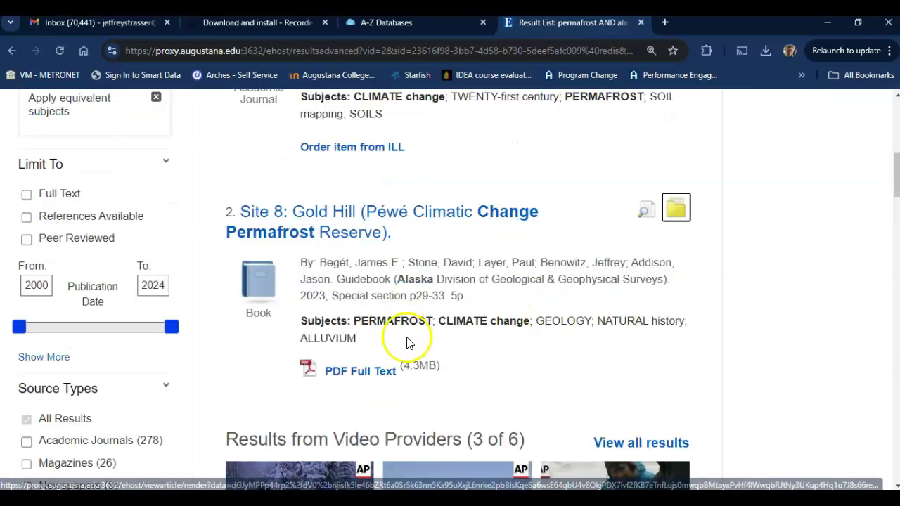
{"action": "scroll", "coordinate": [410, 342], "scroll_direction": "up", "scroll_amount": 2}
{"action": "scroll", "coordinate": [401, 348], "scroll_direction": "down", "scroll_amount": 1}
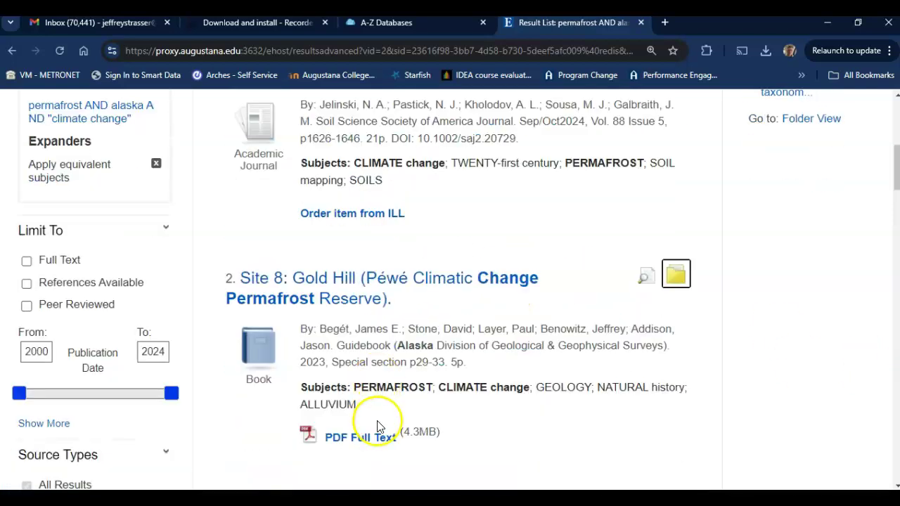
{"action": "scroll", "coordinate": [742, 298], "scroll_direction": "down", "scroll_amount": 6}
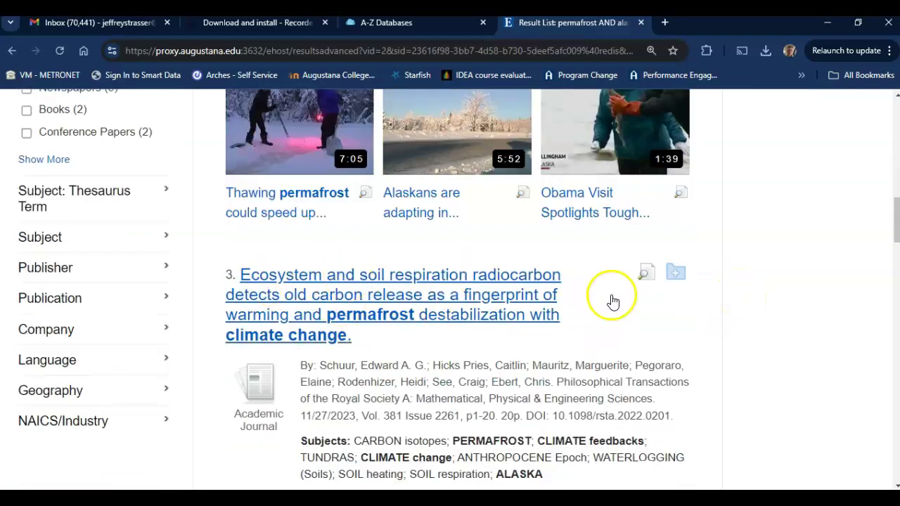
{"action": "left_click", "coordinate": [676, 274]}
{"action": "scroll", "coordinate": [719, 315], "scroll_direction": "down", "scroll_amount": 2}
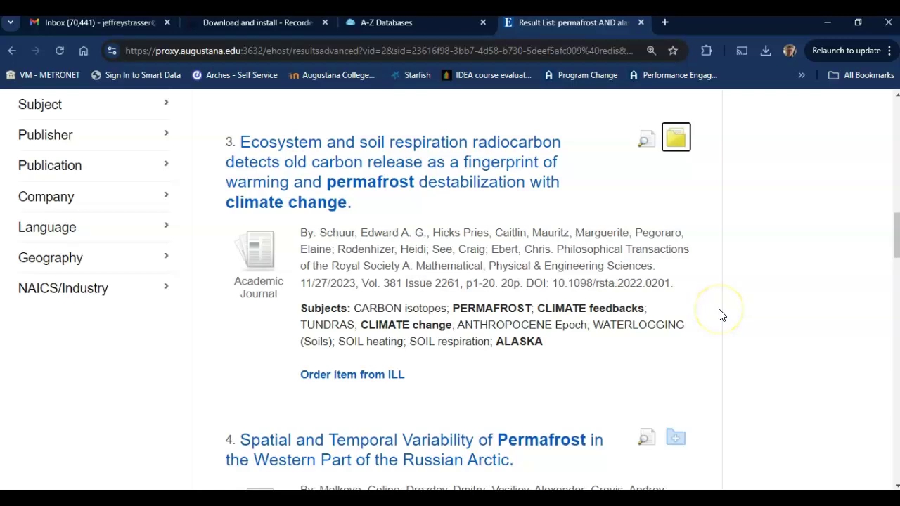
{"action": "scroll", "coordinate": [720, 314], "scroll_direction": "down", "scroll_amount": 2}
{"action": "left_click", "coordinate": [675, 305]}
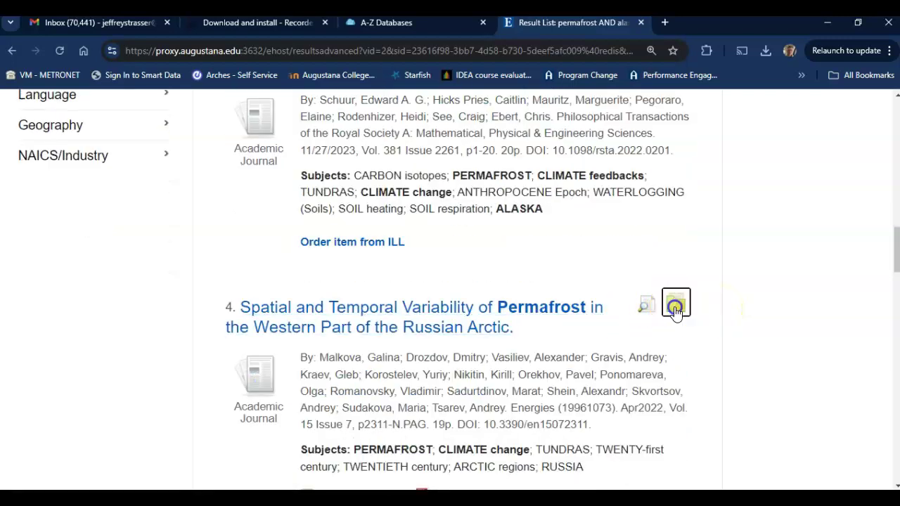
Add results 5, 6 and 7, on Alaska Native towns, twenty-first-century climate extremes and arctic river permafrost thaw, to the folder.
{"action": "scroll", "coordinate": [485, 328], "scroll_direction": "down", "scroll_amount": 1}
{"action": "scroll", "coordinate": [484, 325], "scroll_direction": "down", "scroll_amount": 3}
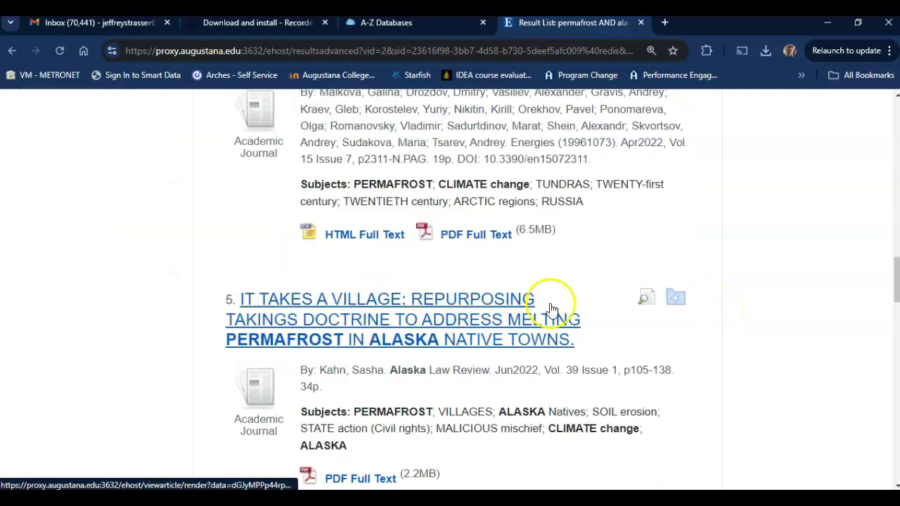
{"action": "left_click", "coordinate": [675, 301]}
{"action": "scroll", "coordinate": [476, 305], "scroll_direction": "down", "scroll_amount": 2}
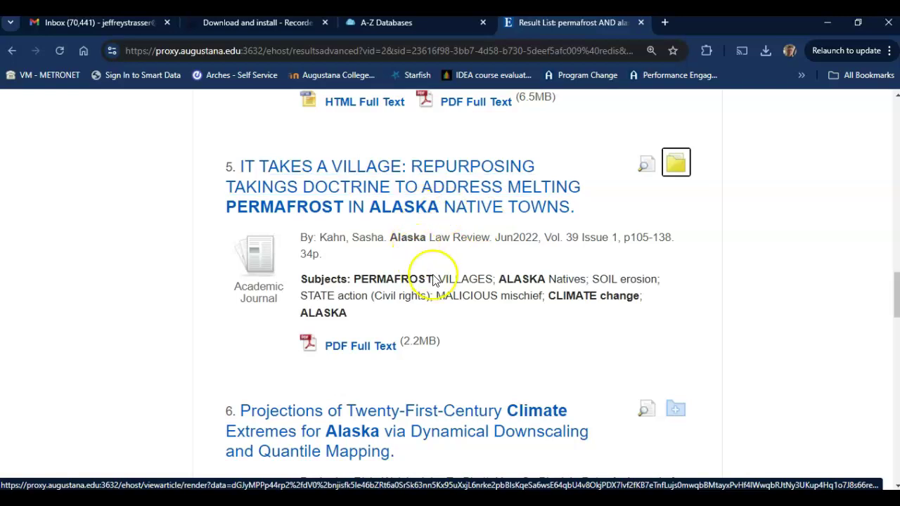
{"action": "scroll", "coordinate": [444, 307], "scroll_direction": "down", "scroll_amount": 1}
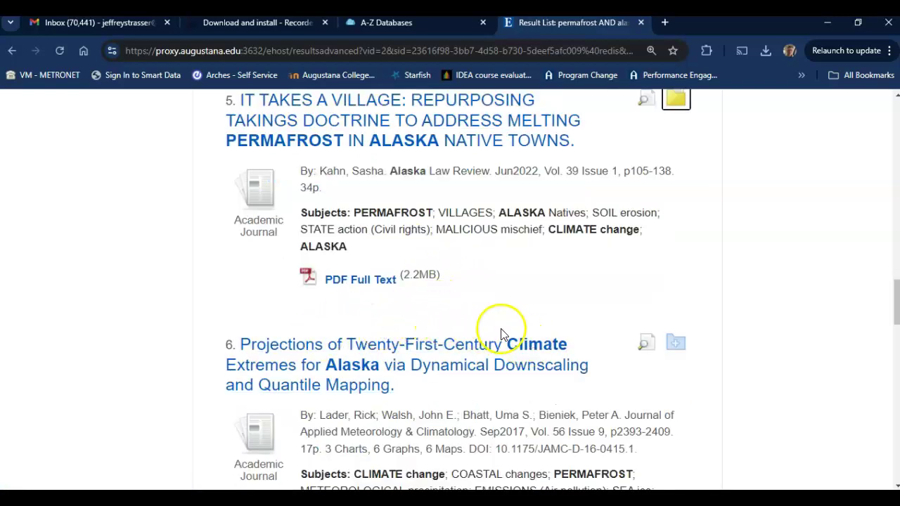
{"action": "scroll", "coordinate": [502, 334], "scroll_direction": "down", "scroll_amount": 2}
{"action": "left_click", "coordinate": [675, 210]}
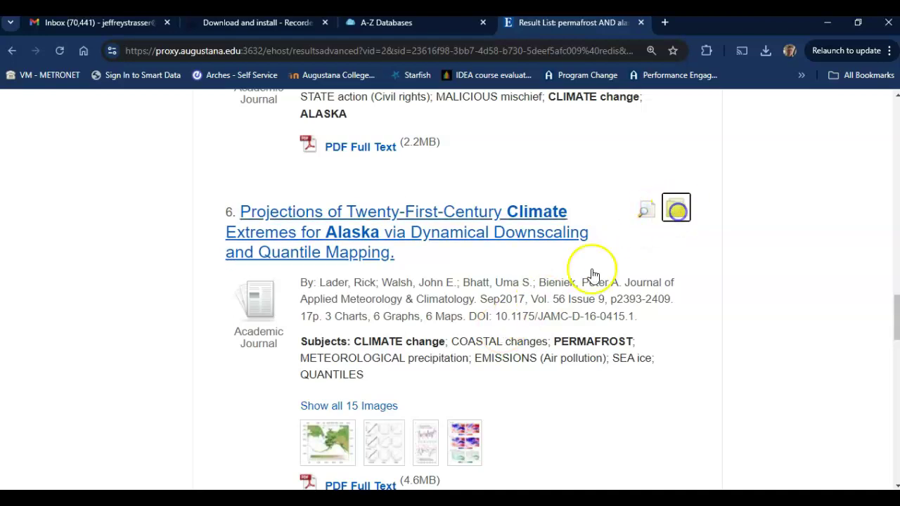
{"action": "scroll", "coordinate": [593, 274], "scroll_direction": "down", "scroll_amount": 3}
{"action": "left_click", "coordinate": [680, 351]}
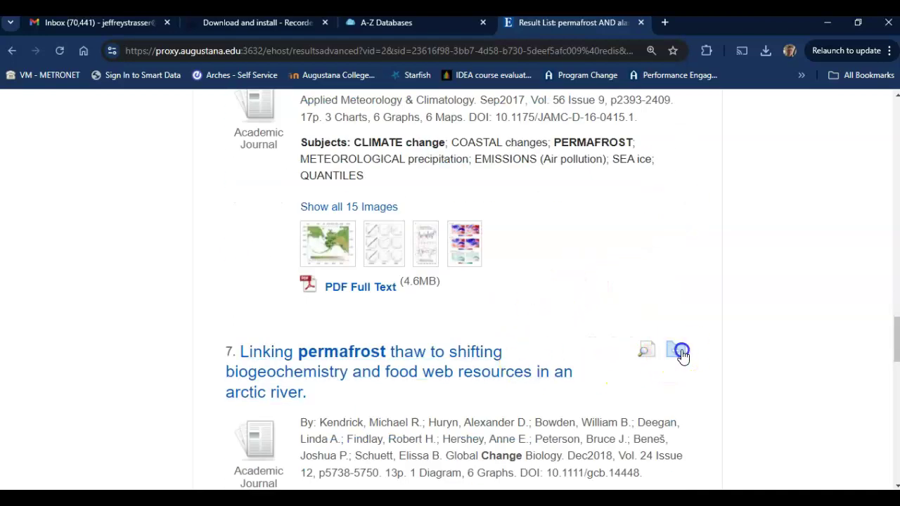
Open the EBSCOhost folder that holds the collected permafrost articles.
{"action": "scroll", "coordinate": [796, 321], "scroll_direction": "up", "scroll_amount": 20}
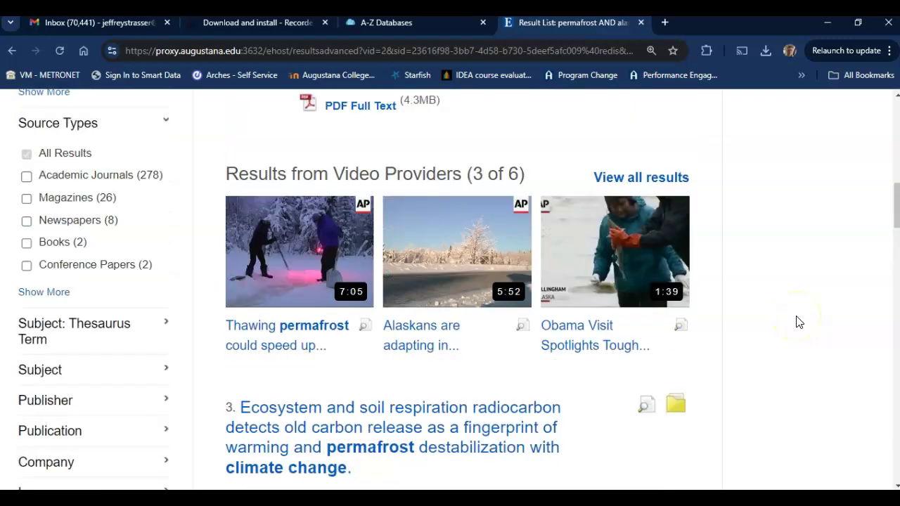
{"action": "scroll", "coordinate": [796, 321], "scroll_direction": "up", "scroll_amount": 10}
{"action": "left_click", "coordinate": [758, 199]}
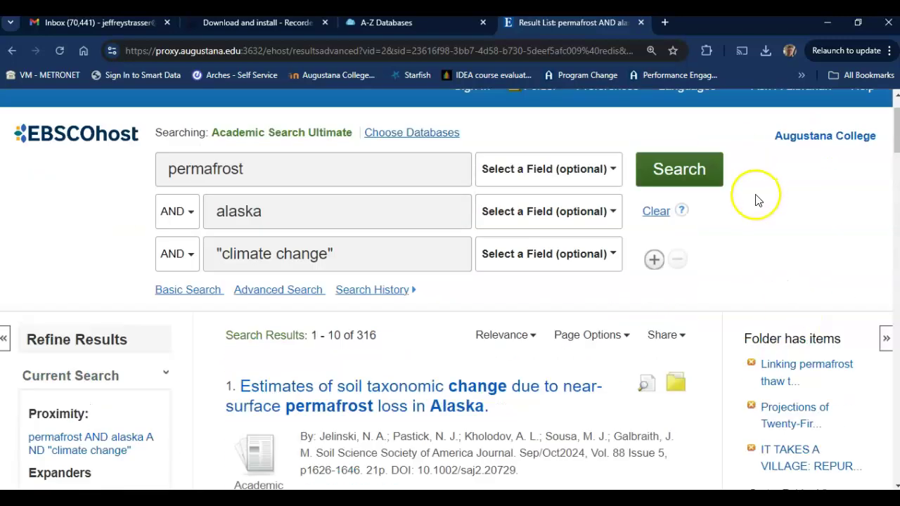
{"action": "scroll", "coordinate": [758, 200], "scroll_direction": "up", "scroll_amount": 1}
{"action": "left_click", "coordinate": [536, 152]}
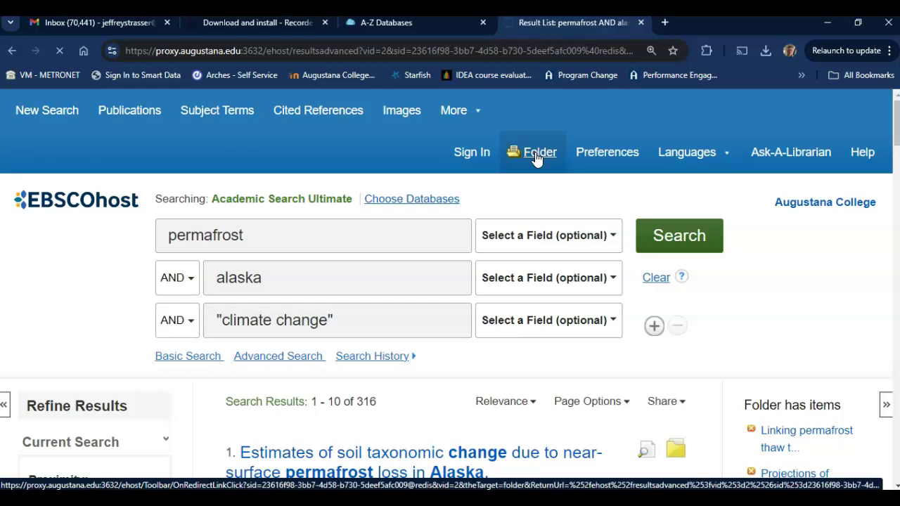
{"action": "left_click", "coordinate": [846, 342]}
{"action": "scroll", "coordinate": [839, 337], "scroll_direction": "down", "scroll_amount": 3}
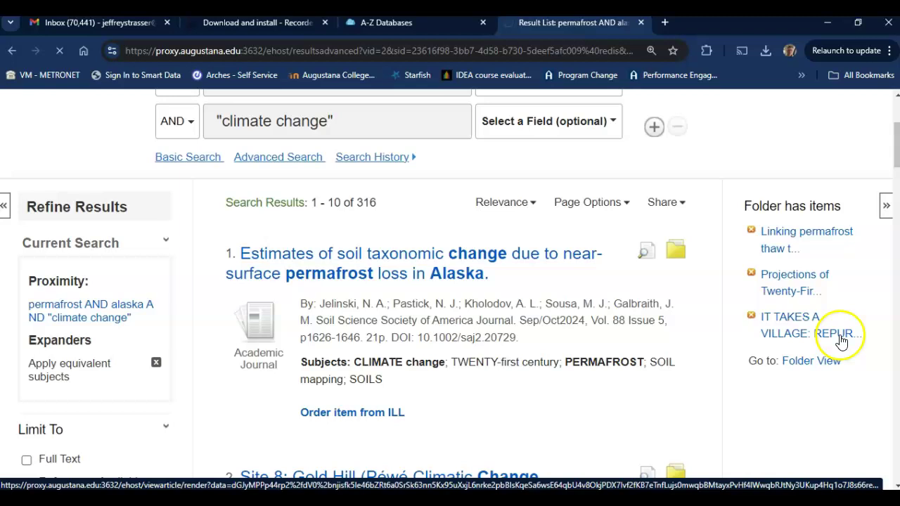
{"action": "left_click", "coordinate": [791, 364]}
Select all the articles in the folder and look through the list to check the selection.
{"action": "scroll", "coordinate": [474, 251], "scroll_direction": "down", "scroll_amount": 2}
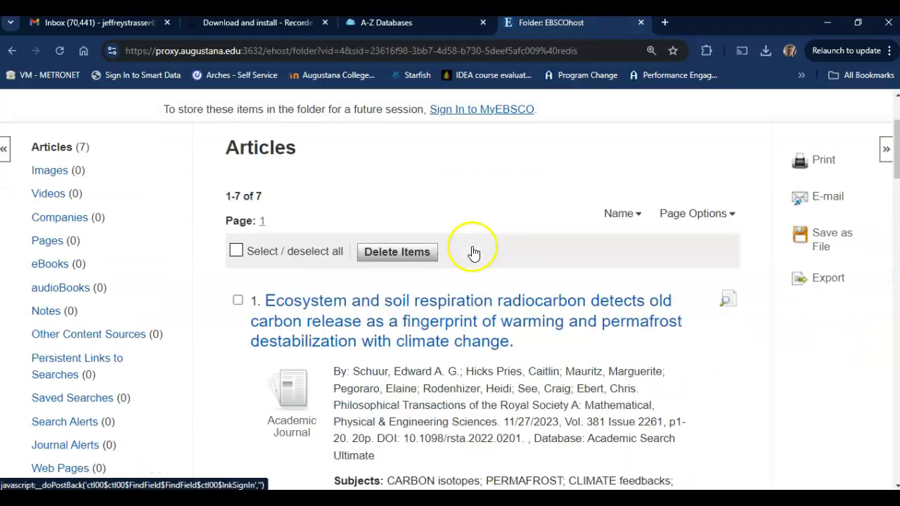
{"action": "scroll", "coordinate": [534, 296], "scroll_direction": "down", "scroll_amount": 2}
{"action": "scroll", "coordinate": [578, 257], "scroll_direction": "up", "scroll_amount": 2}
{"action": "scroll", "coordinate": [578, 265], "scroll_direction": "down", "scroll_amount": 10}
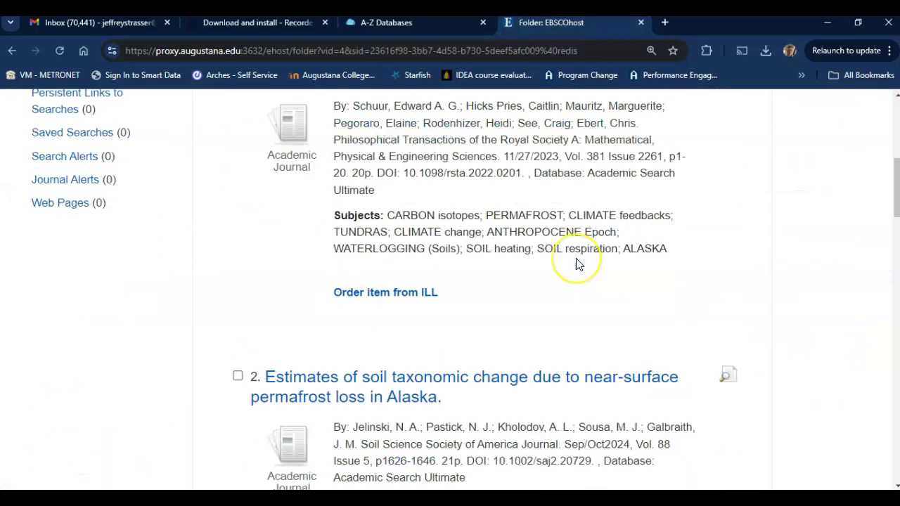
{"action": "scroll", "coordinate": [576, 264], "scroll_direction": "up", "scroll_amount": 10}
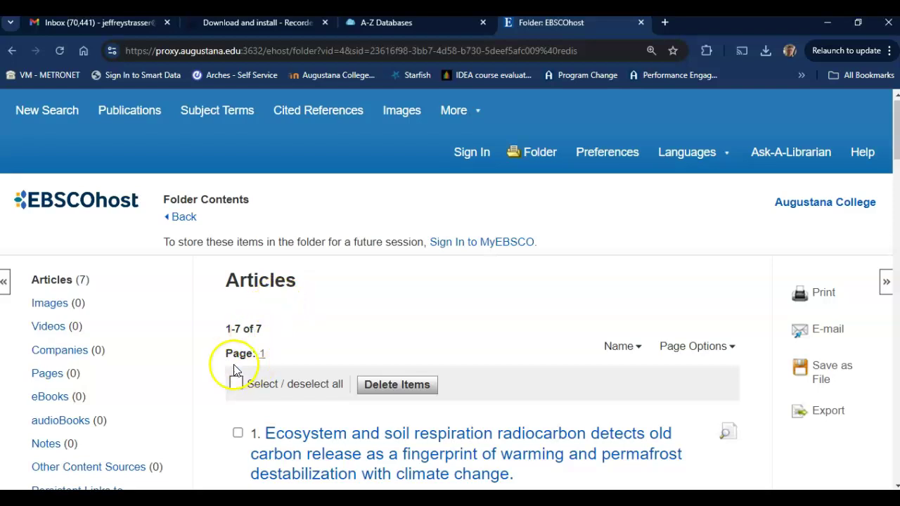
{"action": "left_click", "coordinate": [236, 383]}
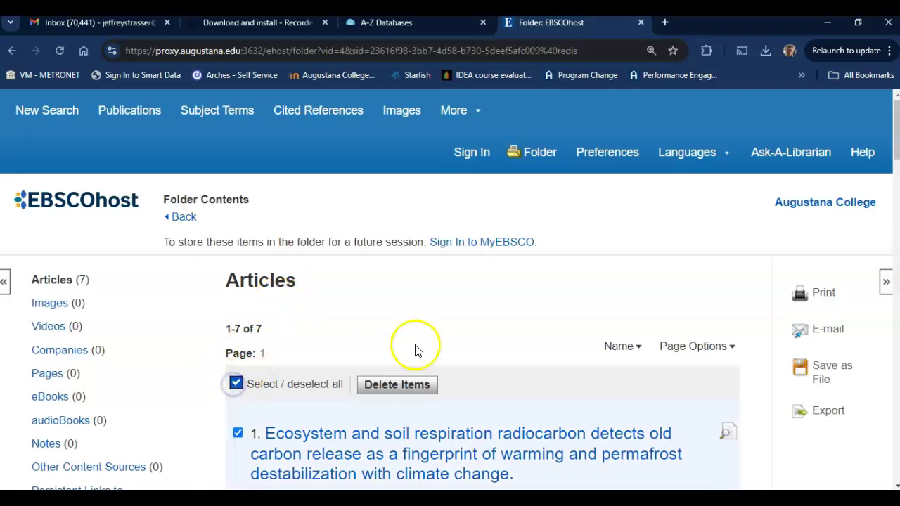
{"action": "scroll", "coordinate": [461, 331], "scroll_direction": "down", "scroll_amount": 3}
{"action": "scroll", "coordinate": [462, 331], "scroll_direction": "down", "scroll_amount": 3}
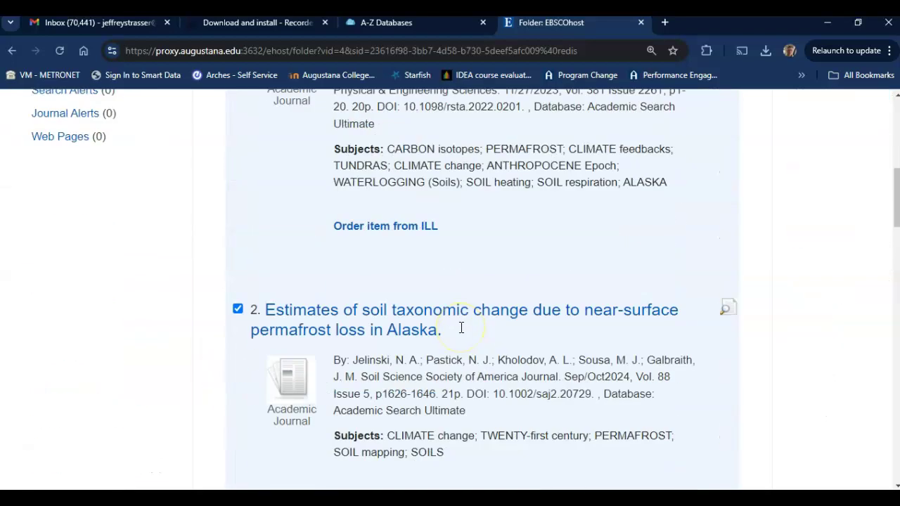
{"action": "scroll", "coordinate": [462, 331], "scroll_direction": "down", "scroll_amount": 2}
{"action": "scroll", "coordinate": [462, 330], "scroll_direction": "down", "scroll_amount": 6}
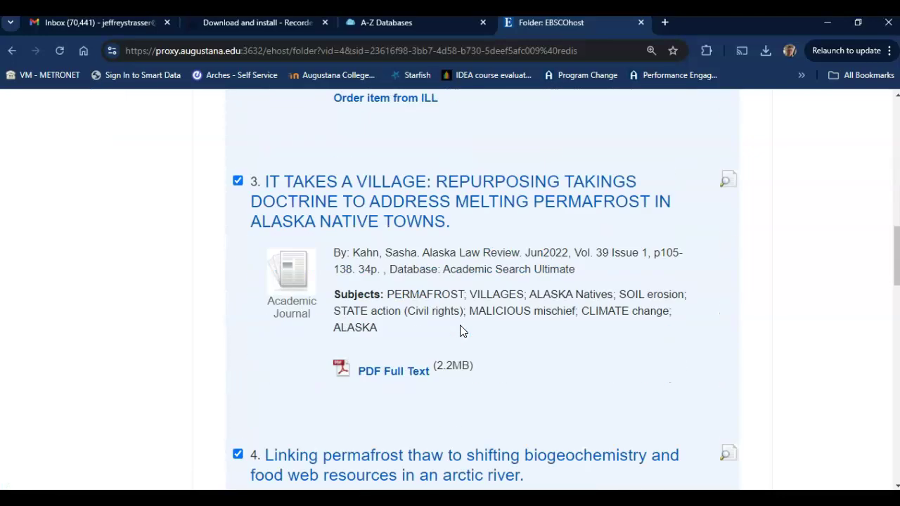
{"action": "scroll", "coordinate": [462, 332], "scroll_direction": "up", "scroll_amount": 1}
{"action": "scroll", "coordinate": [461, 331], "scroll_direction": "up", "scroll_amount": 13}
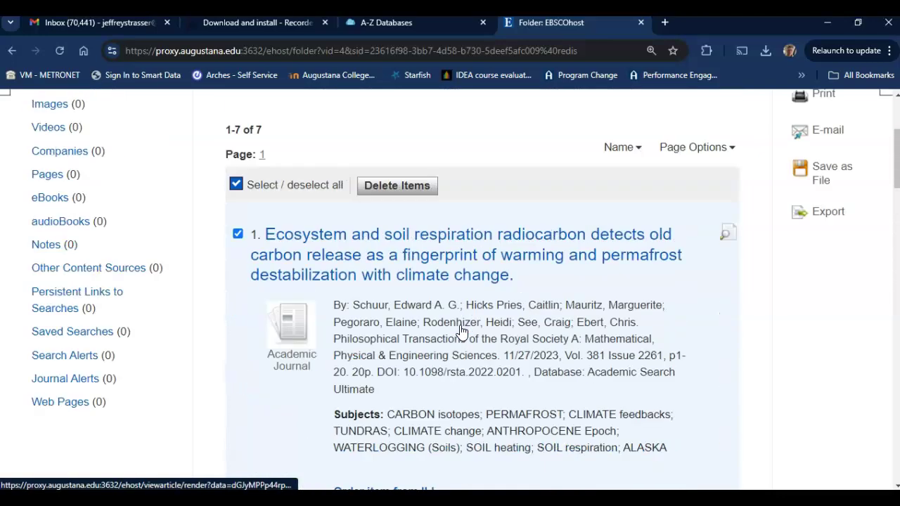
{"action": "left_click", "coordinate": [647, 294]}
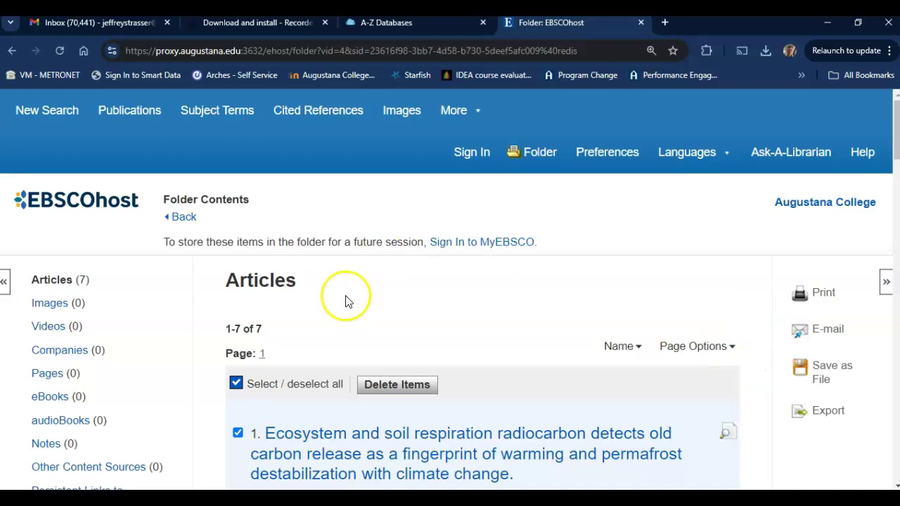
Export the selected folder articles as a citation file using Direct Export in RIS Format.
{"action": "left_click", "coordinate": [821, 418]}
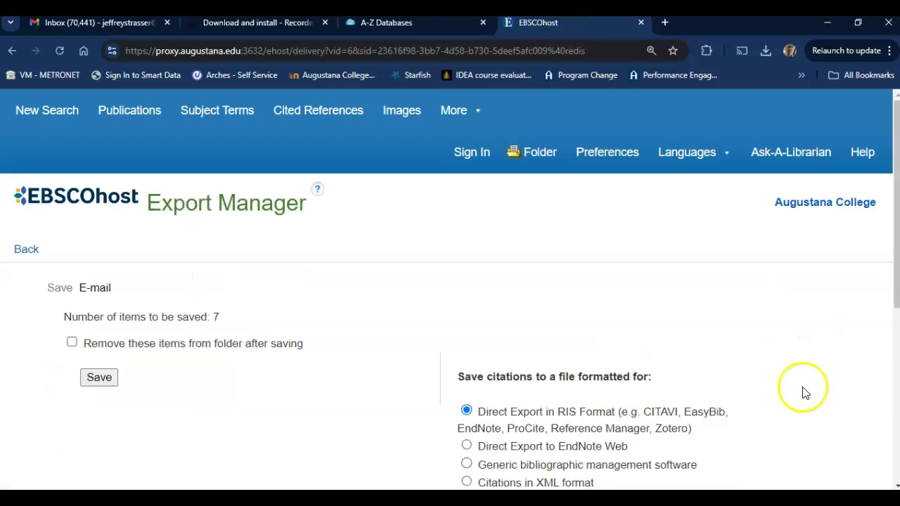
{"action": "scroll", "coordinate": [573, 275], "scroll_direction": "down", "scroll_amount": 2}
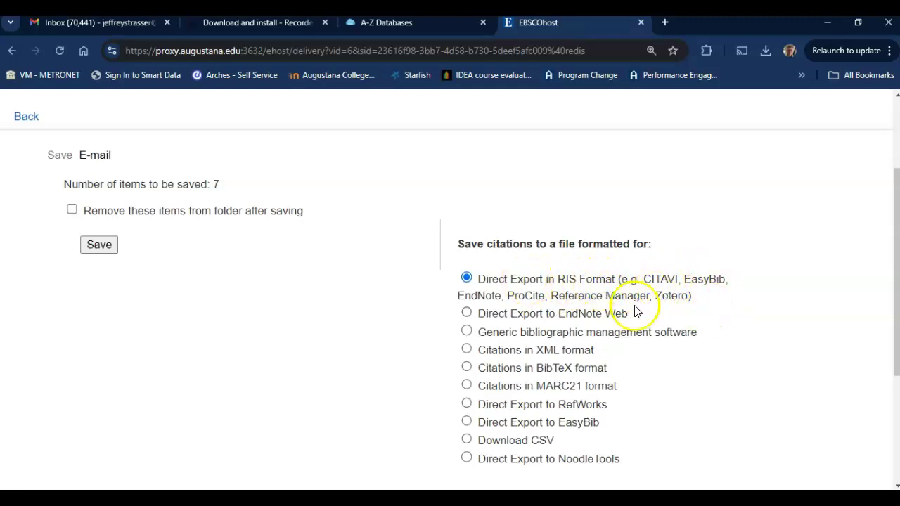
{"action": "scroll", "coordinate": [555, 326], "scroll_direction": "down", "scroll_amount": 1}
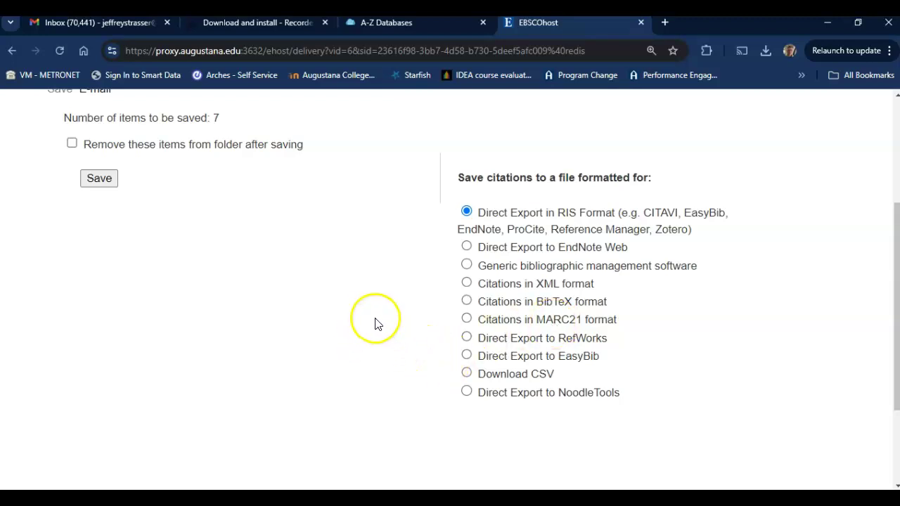
{"action": "scroll", "coordinate": [373, 324], "scroll_direction": "down", "scroll_amount": 2}
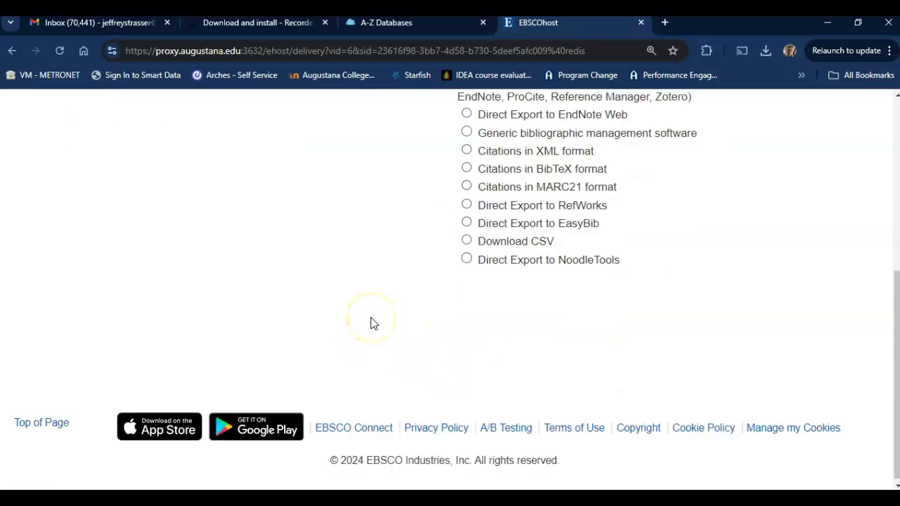
{"action": "scroll", "coordinate": [374, 317], "scroll_direction": "up", "scroll_amount": 3}
{"action": "left_click", "coordinate": [96, 246]}
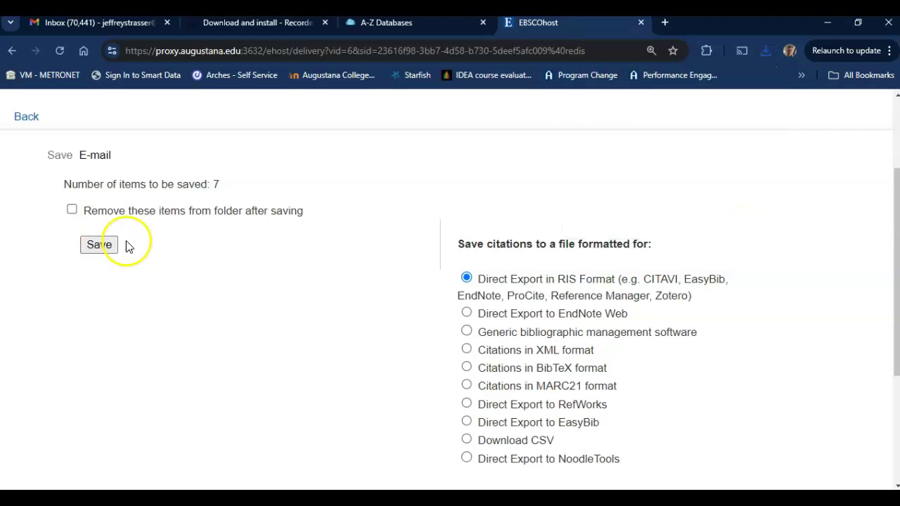
Open EBSCO-Metadata-2024-10-08 from Downloads, import it into Zotero's existing FYI-101 collection, and enlarge the item list.
{"action": "key", "text": "alt+Tab"}
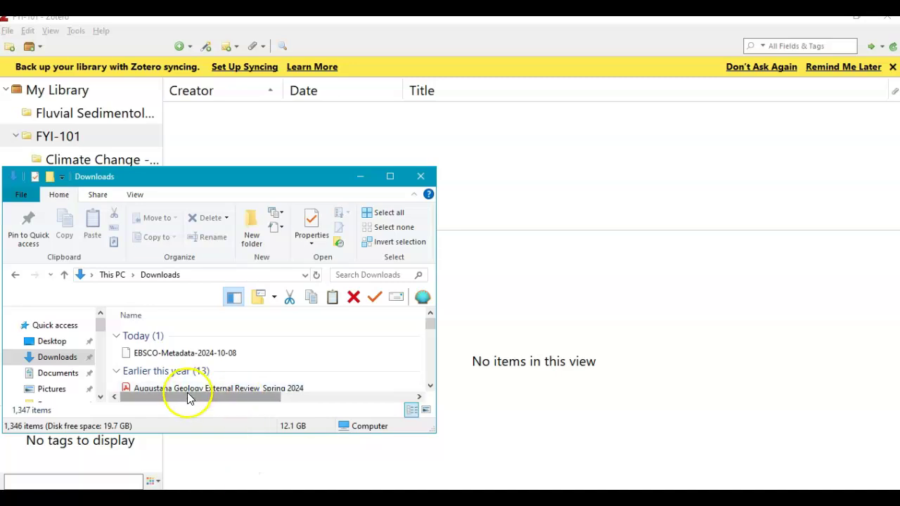
{"action": "double_click", "coordinate": [176, 354]}
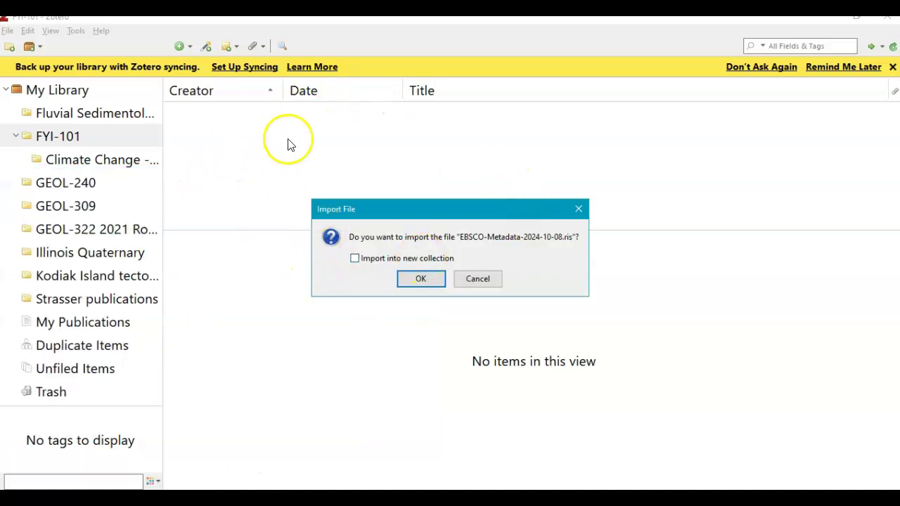
{"action": "left_click", "coordinate": [418, 281]}
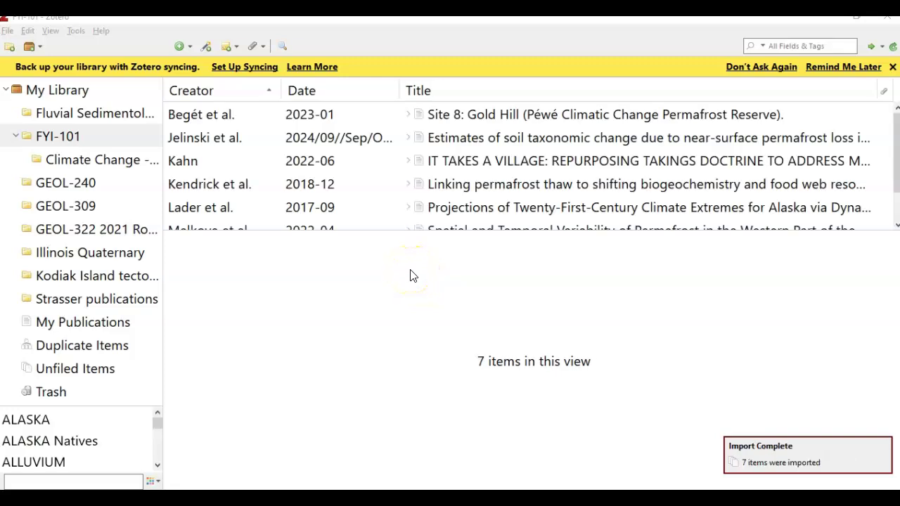
{"action": "left_click_drag", "start_coordinate": [408, 227], "coordinate": [400, 332]}
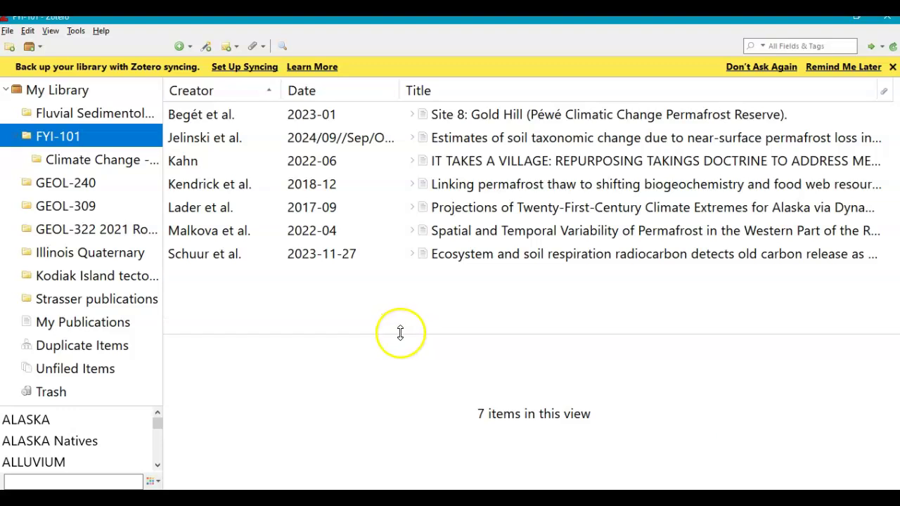
Open the online link of the arctic river permafrost thaw article, return to Zotero, and read through the article's details and abstract.
{"action": "double_click", "coordinate": [201, 186]}
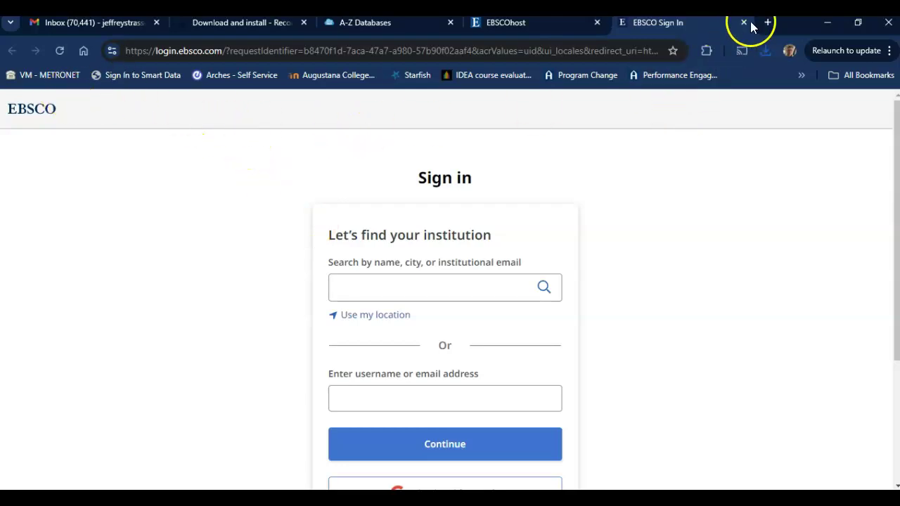
{"action": "left_click", "coordinate": [330, 499]}
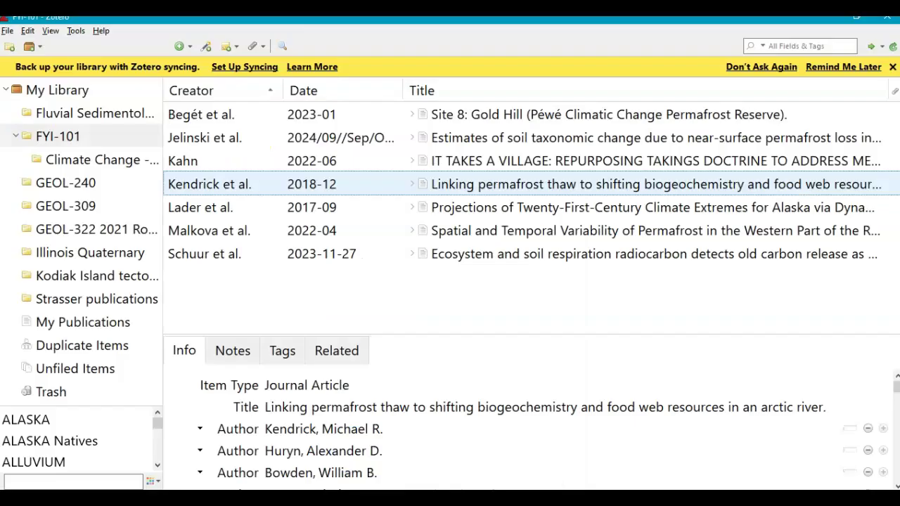
{"action": "scroll", "coordinate": [313, 377], "scroll_direction": "down", "scroll_amount": 4}
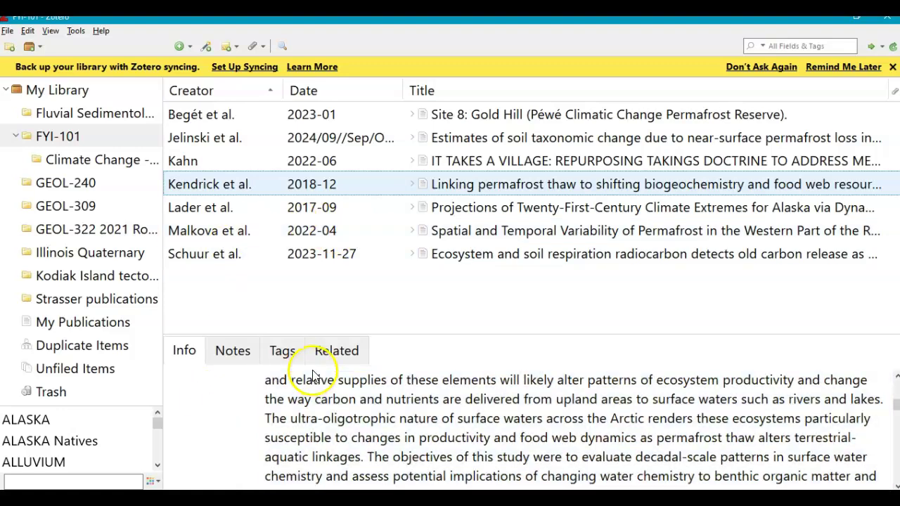
{"action": "scroll", "coordinate": [709, 379], "scroll_direction": "up", "scroll_amount": 3}
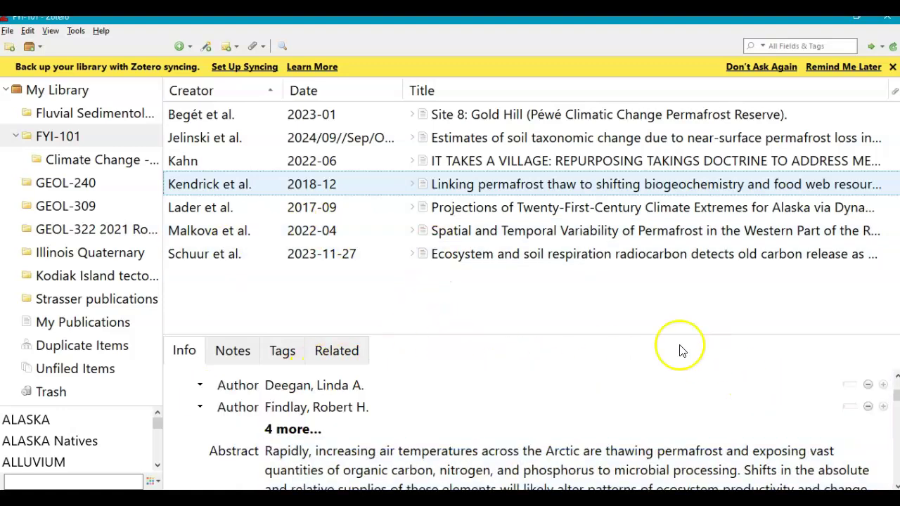
{"action": "scroll", "coordinate": [438, 374], "scroll_direction": "down", "scroll_amount": 5}
{"action": "scroll", "coordinate": [407, 376], "scroll_direction": "down", "scroll_amount": 3}
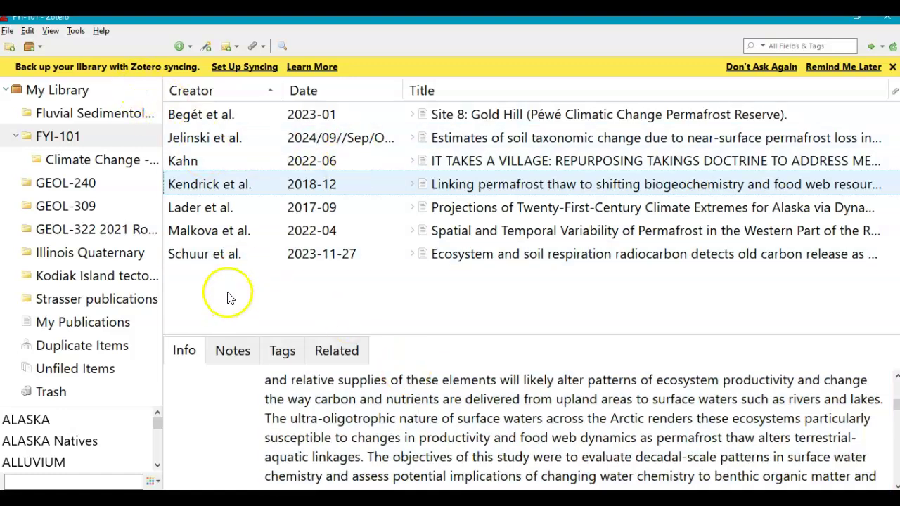
Select the Gold Hill reference at the start of the list, and create a maximized blank document in Word.
{"action": "left_click", "coordinate": [179, 119]}
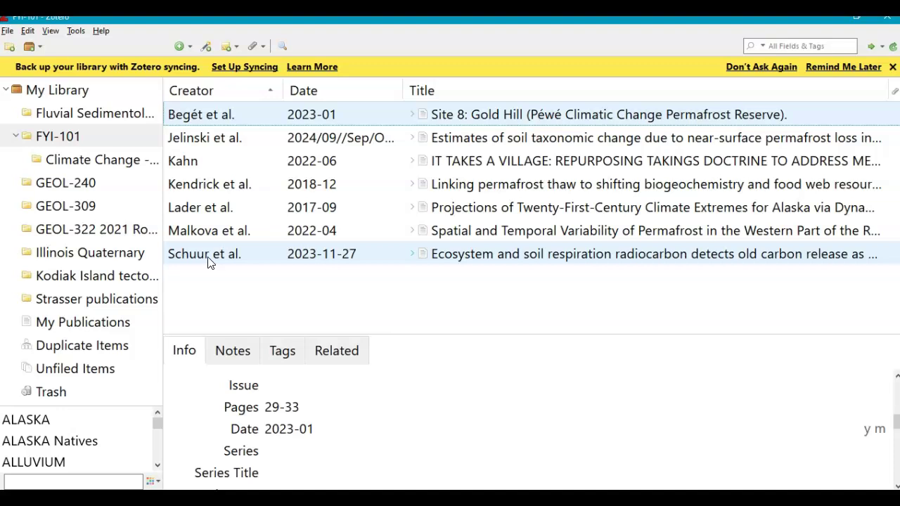
{"action": "left_click", "coordinate": [291, 500]}
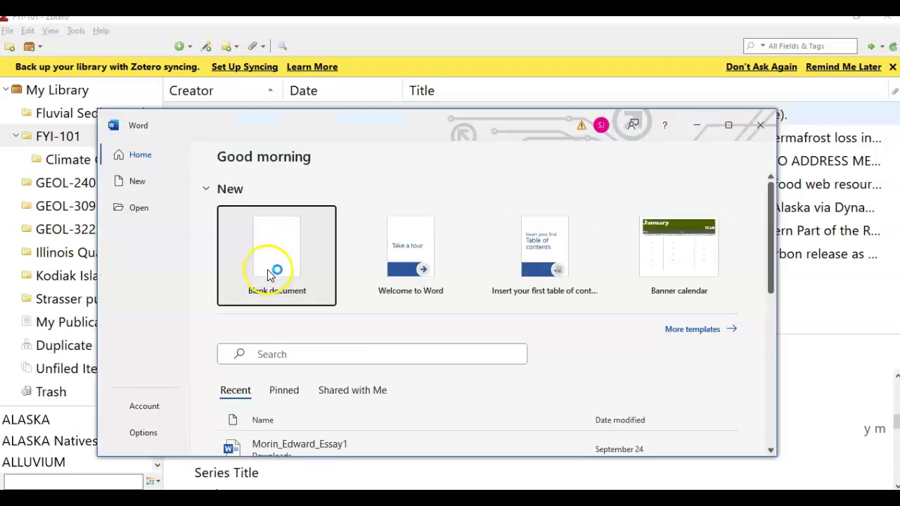
{"action": "left_click", "coordinate": [267, 269]}
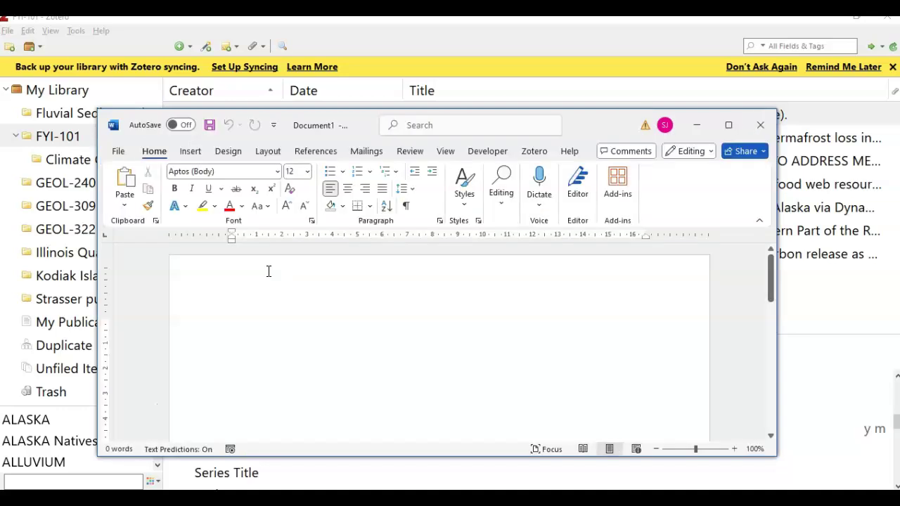
{"action": "left_click", "coordinate": [728, 125]}
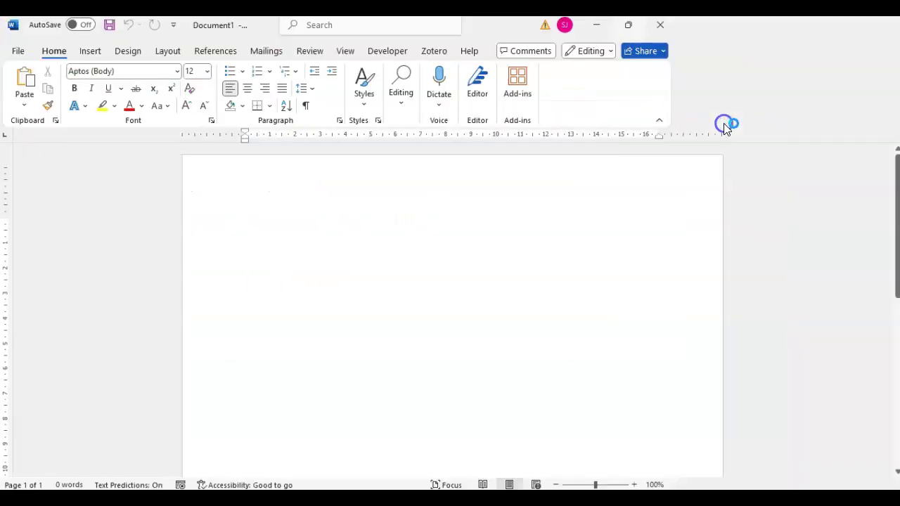
In Zotero, copy a bibliography of all FYI-101 references to the clipboard in Modern Language Association 9th edition style.
{"action": "key", "text": "alt+Tab"}
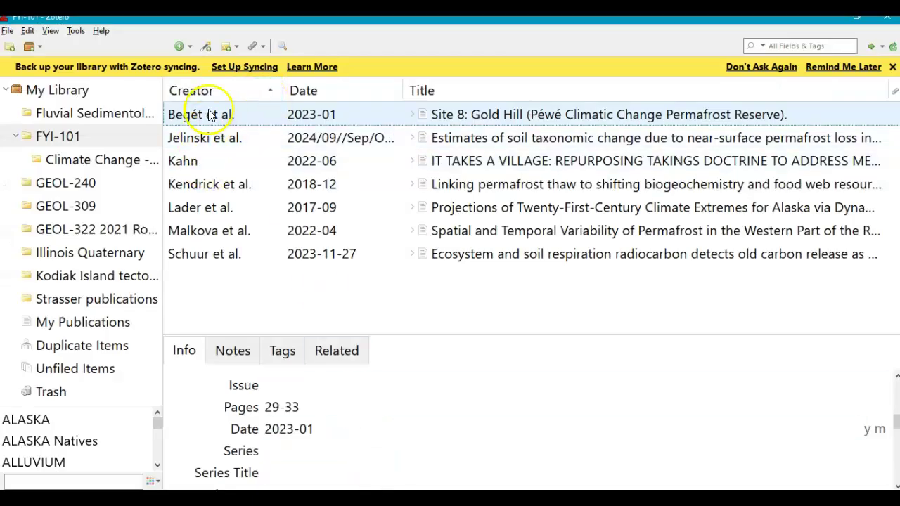
{"action": "left_click", "coordinate": [196, 259], "text": "shift"}
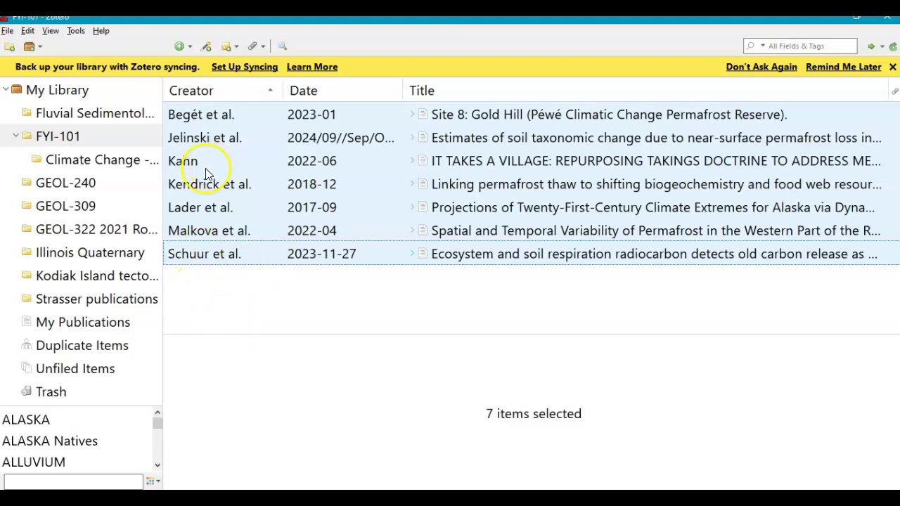
{"action": "right_click", "coordinate": [187, 145]}
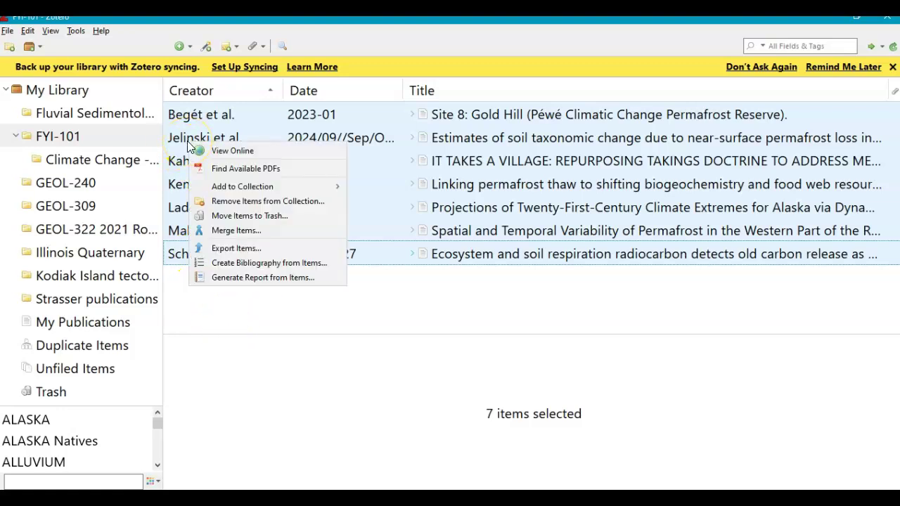
{"action": "left_click", "coordinate": [228, 264]}
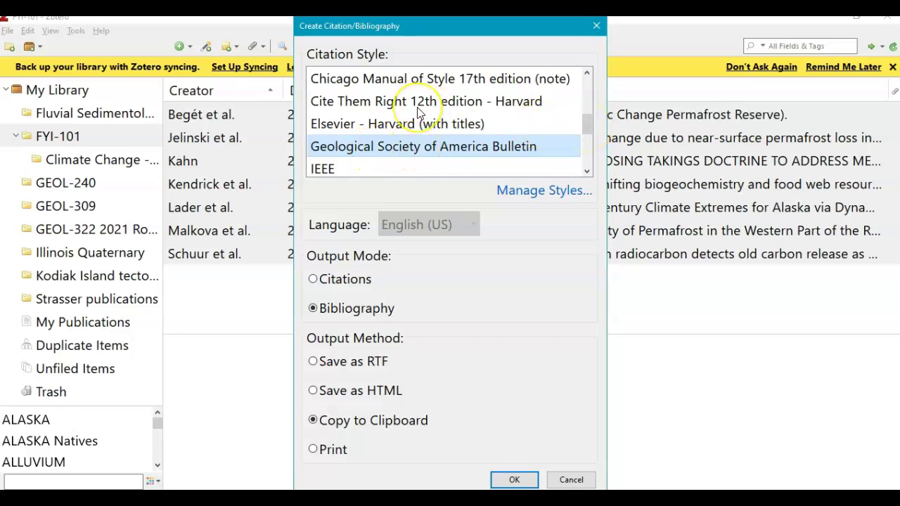
{"action": "scroll", "coordinate": [418, 109], "scroll_direction": "down", "scroll_amount": 3}
{"action": "scroll", "coordinate": [418, 112], "scroll_direction": "up", "scroll_amount": 1}
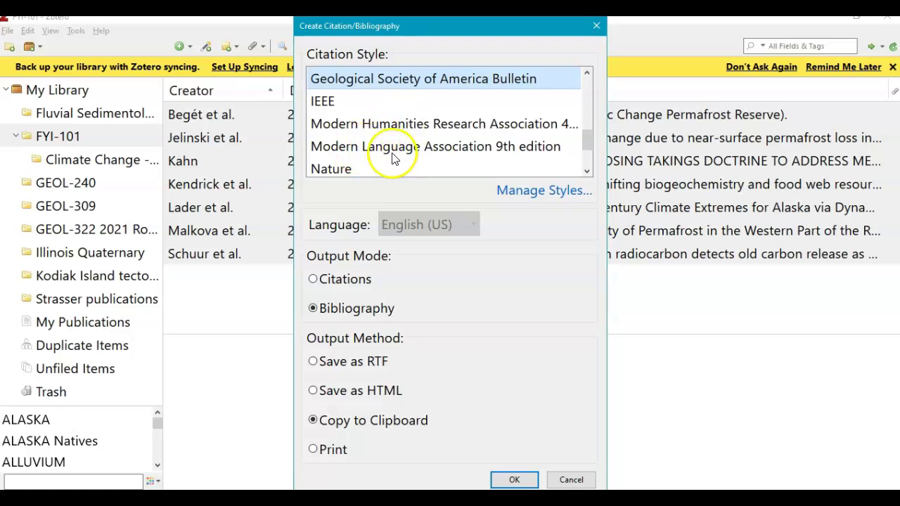
{"action": "left_click", "coordinate": [354, 149]}
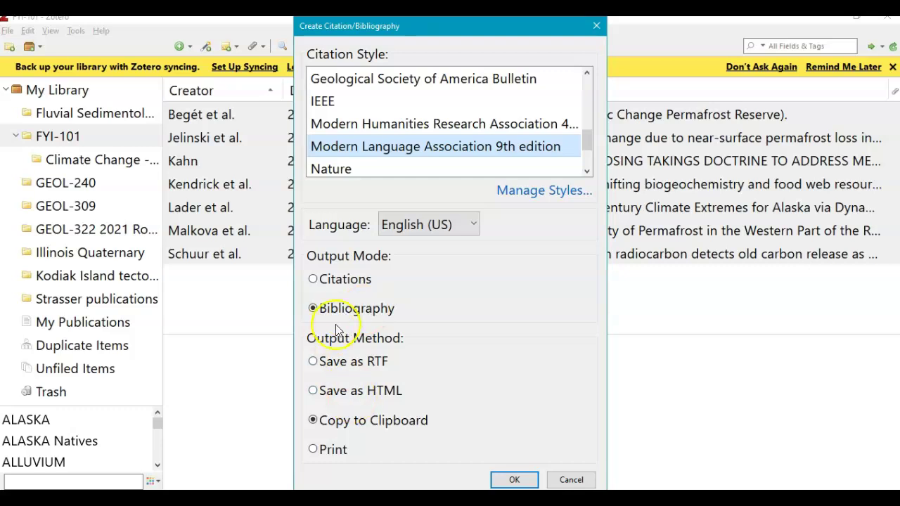
{"action": "left_click", "coordinate": [514, 480]}
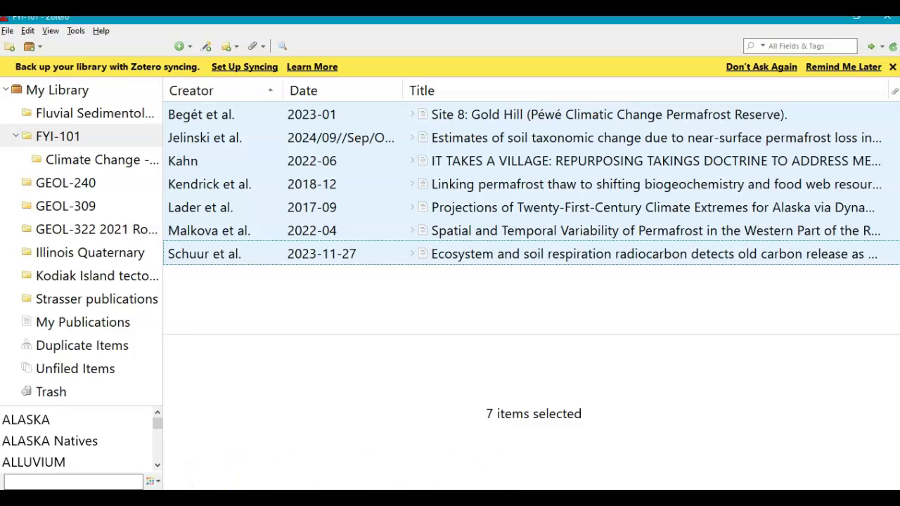
Switch to Word, paste the bibliography into the blank document, and dismiss the paste notice.
{"action": "left_click", "coordinate": [309, 498]}
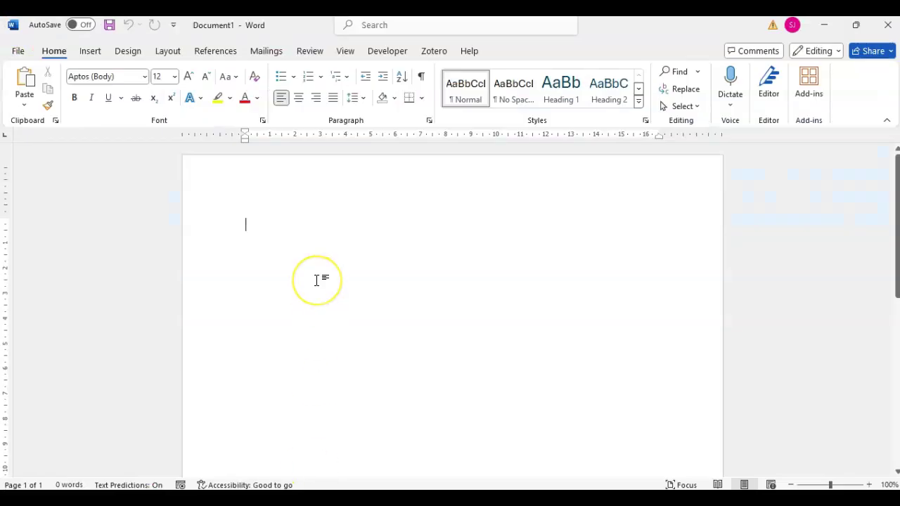
{"action": "left_click", "coordinate": [290, 224]}
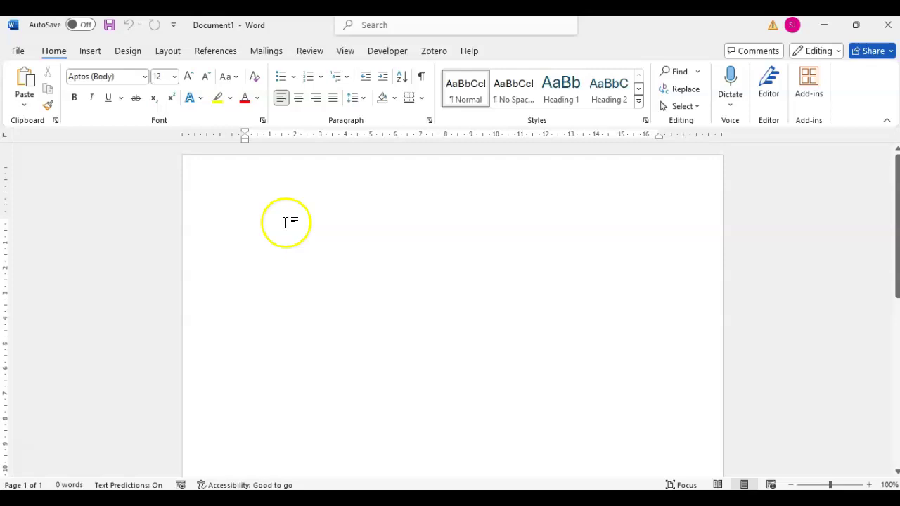
{"action": "key", "text": "ctrl+v"}
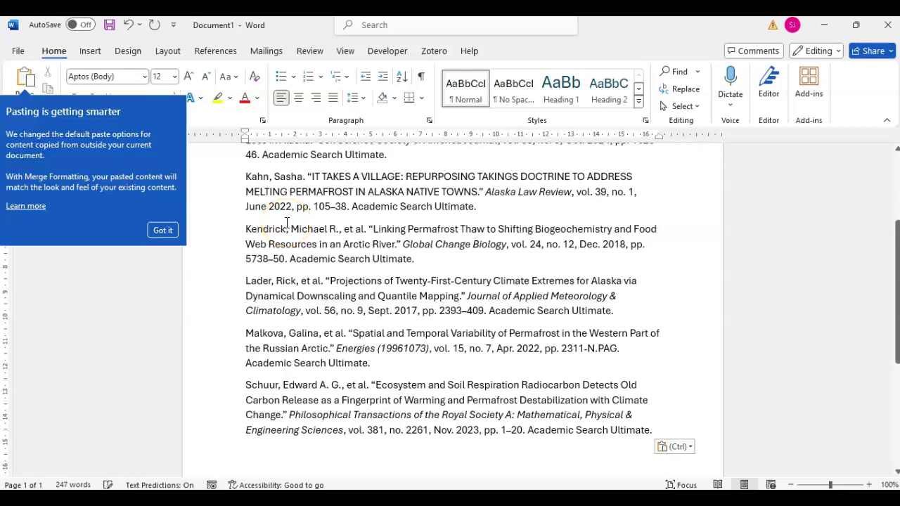
{"action": "left_click", "coordinate": [161, 231]}
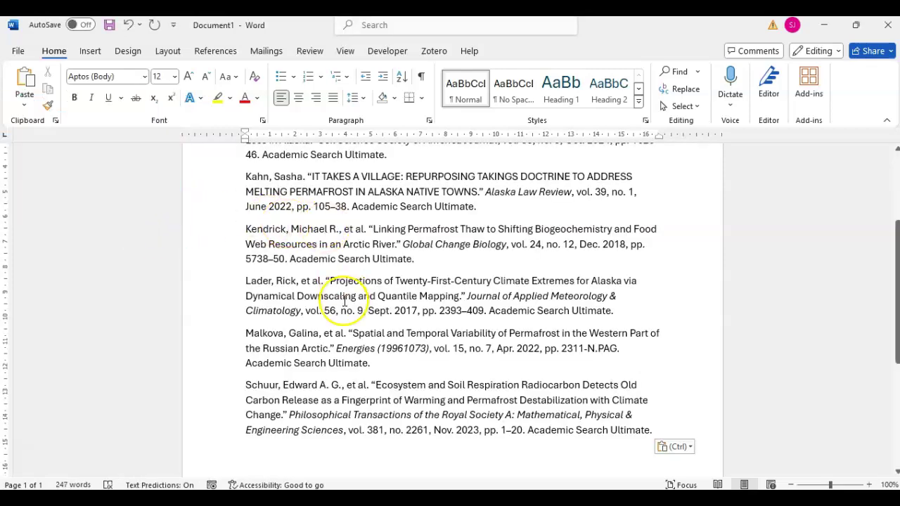
Look through the pasted bibliography entries, and open the spelling suggestions for the first entry's flagged author surname.
{"action": "scroll", "coordinate": [342, 296], "scroll_direction": "up", "scroll_amount": 3}
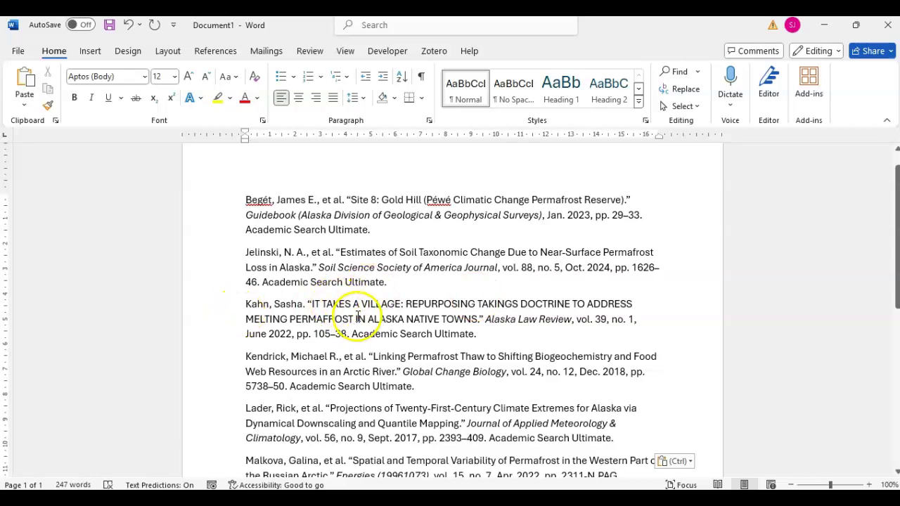
{"action": "scroll", "coordinate": [358, 315], "scroll_direction": "down", "scroll_amount": 1}
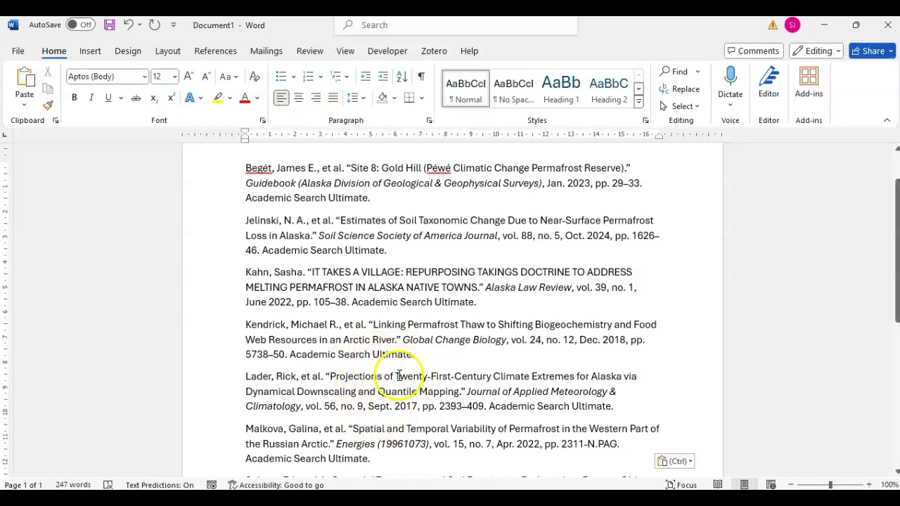
{"action": "scroll", "coordinate": [332, 355], "scroll_direction": "down", "scroll_amount": 1}
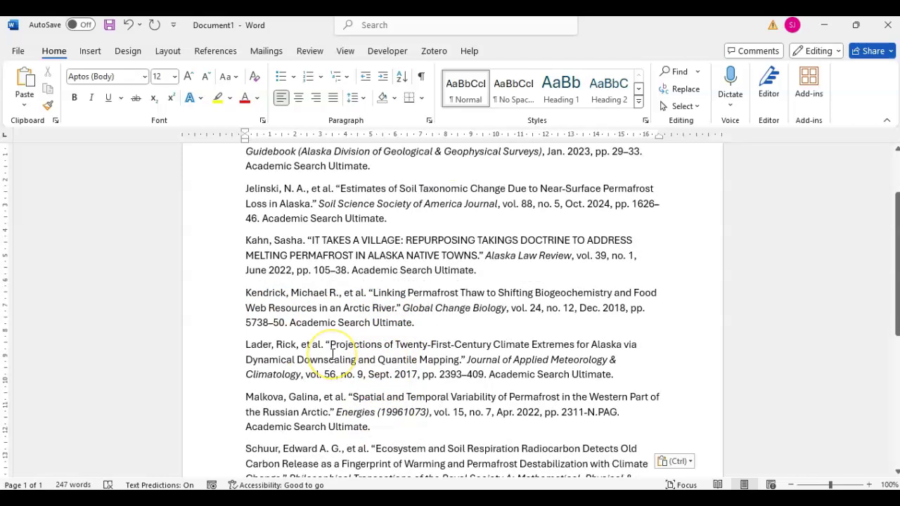
{"action": "scroll", "coordinate": [332, 355], "scroll_direction": "down", "scroll_amount": 2}
{"action": "scroll", "coordinate": [333, 355], "scroll_direction": "up", "scroll_amount": 5}
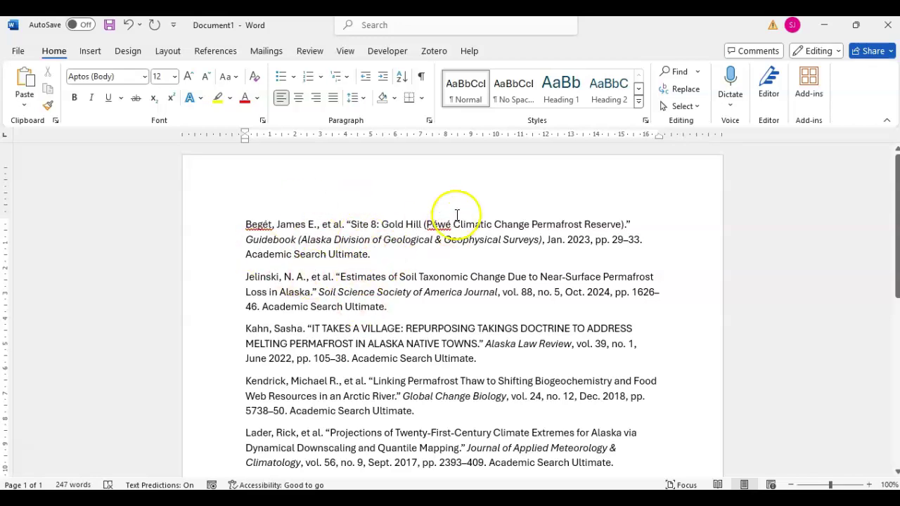
{"action": "right_click", "coordinate": [255, 225]}
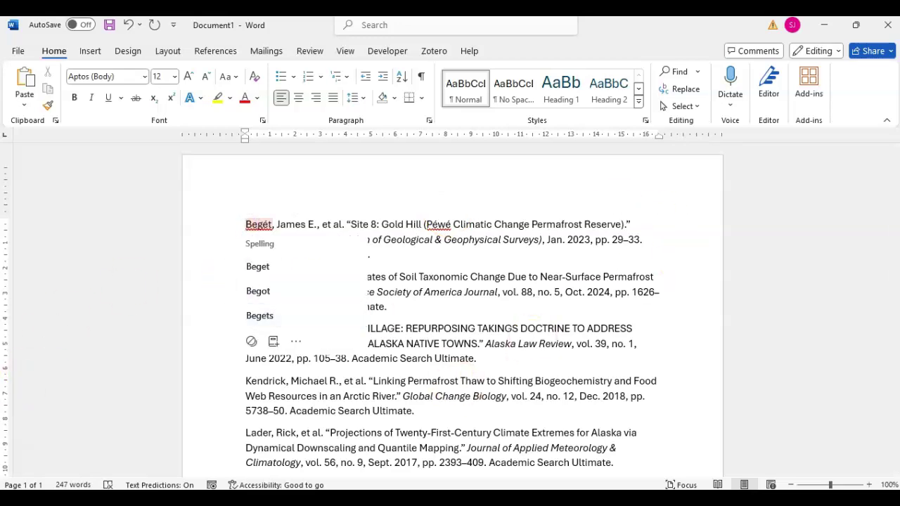